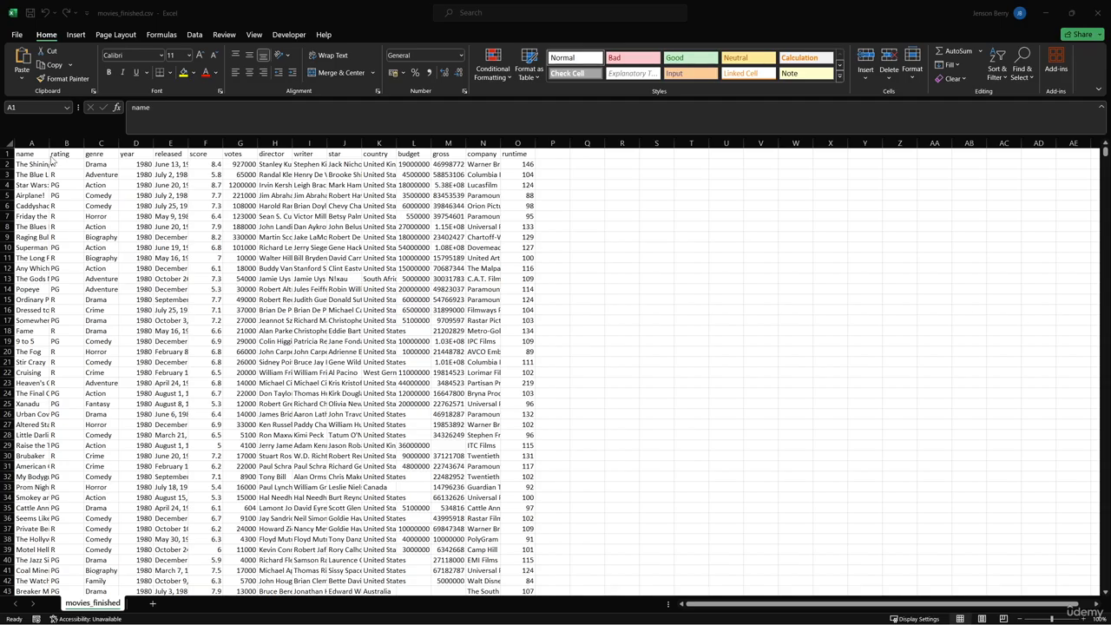
Look through the movie dataset's rows and check the first movie's name, score and gross values.
{"action": "left_click", "coordinate": [39, 153]}
{"action": "scroll", "coordinate": [271, 265], "scroll_direction": "down", "scroll_amount": 6}
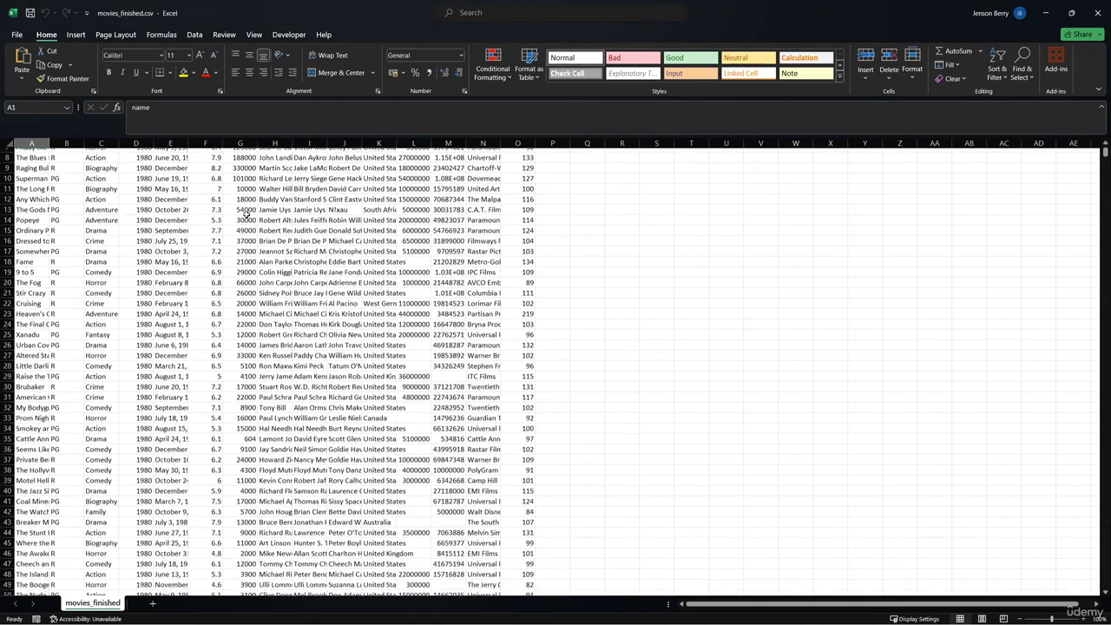
{"action": "scroll", "coordinate": [272, 263], "scroll_direction": "down", "scroll_amount": 11}
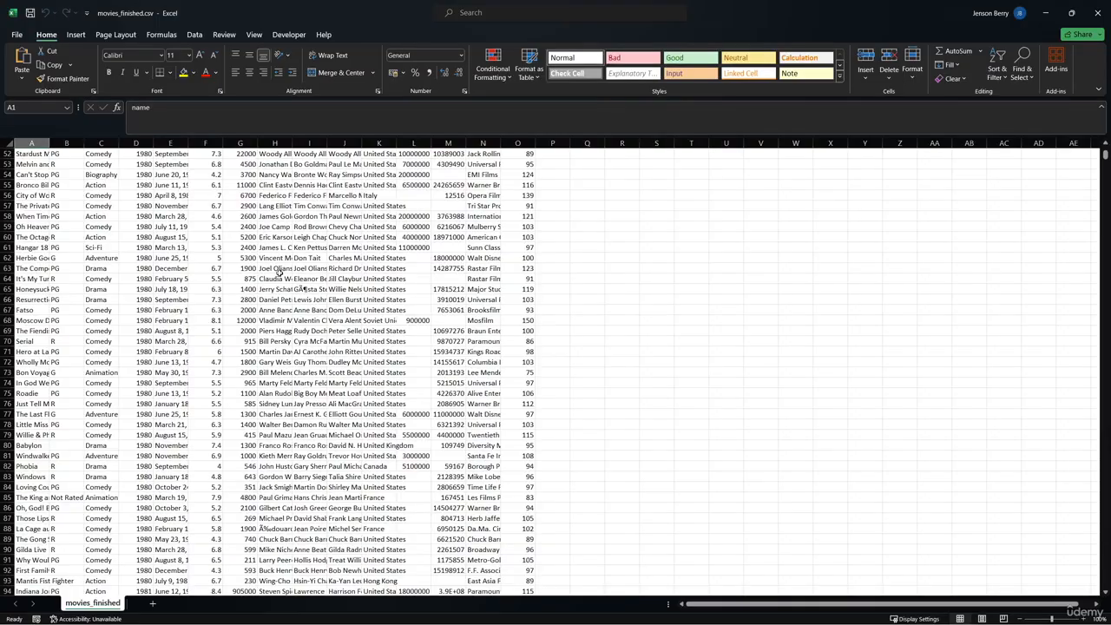
{"action": "scroll", "coordinate": [280, 273], "scroll_direction": "up", "scroll_amount": 13}
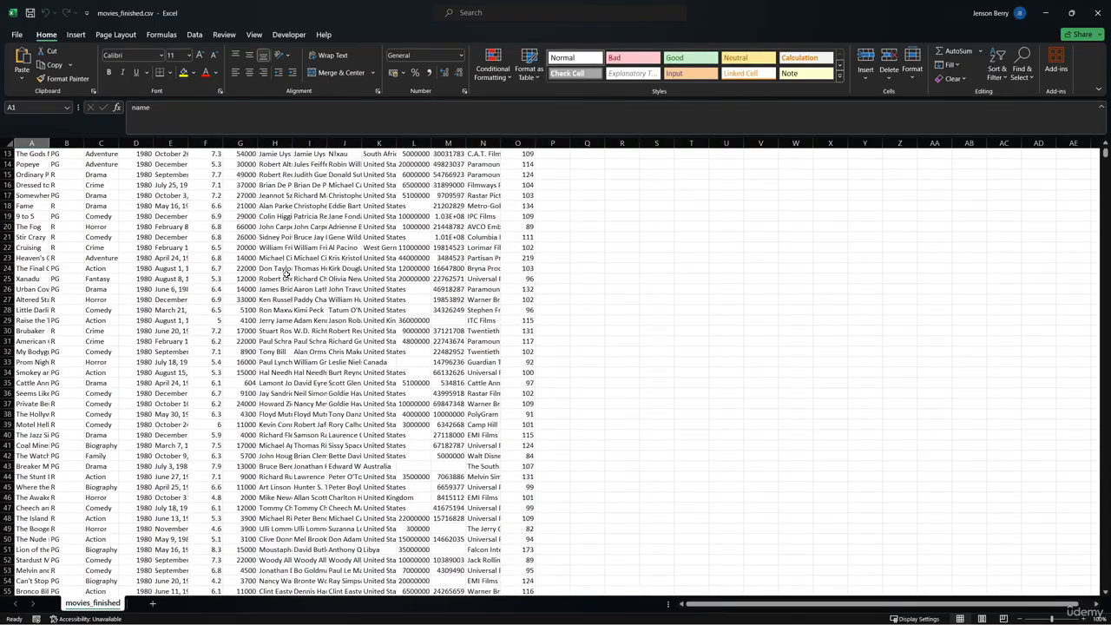
{"action": "scroll", "coordinate": [286, 273], "scroll_direction": "up", "scroll_amount": 4}
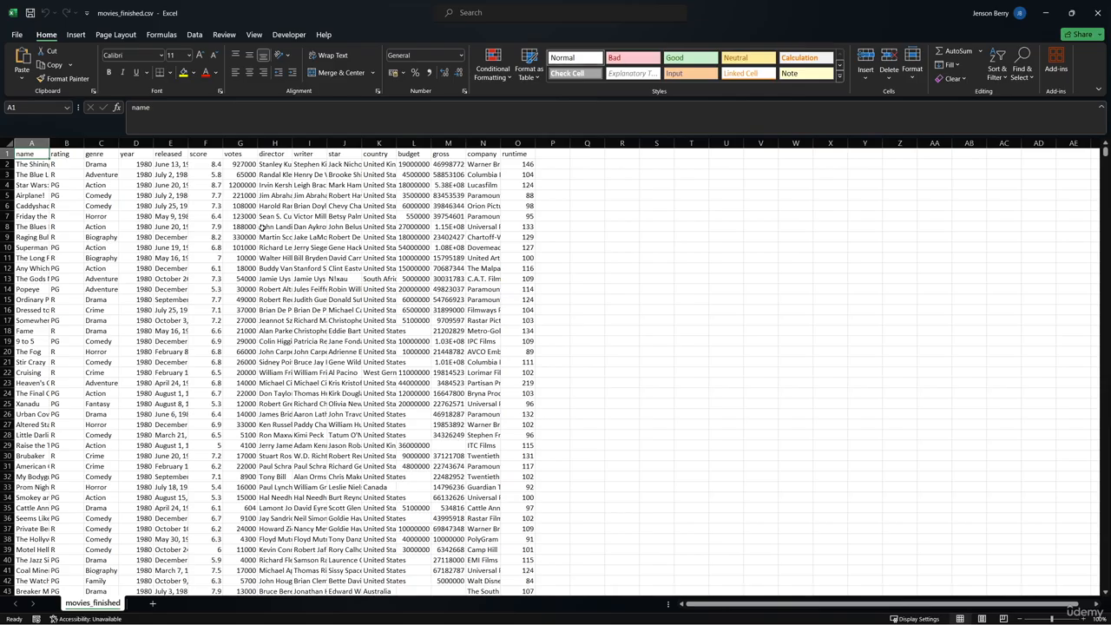
{"action": "left_click", "coordinate": [41, 165]}
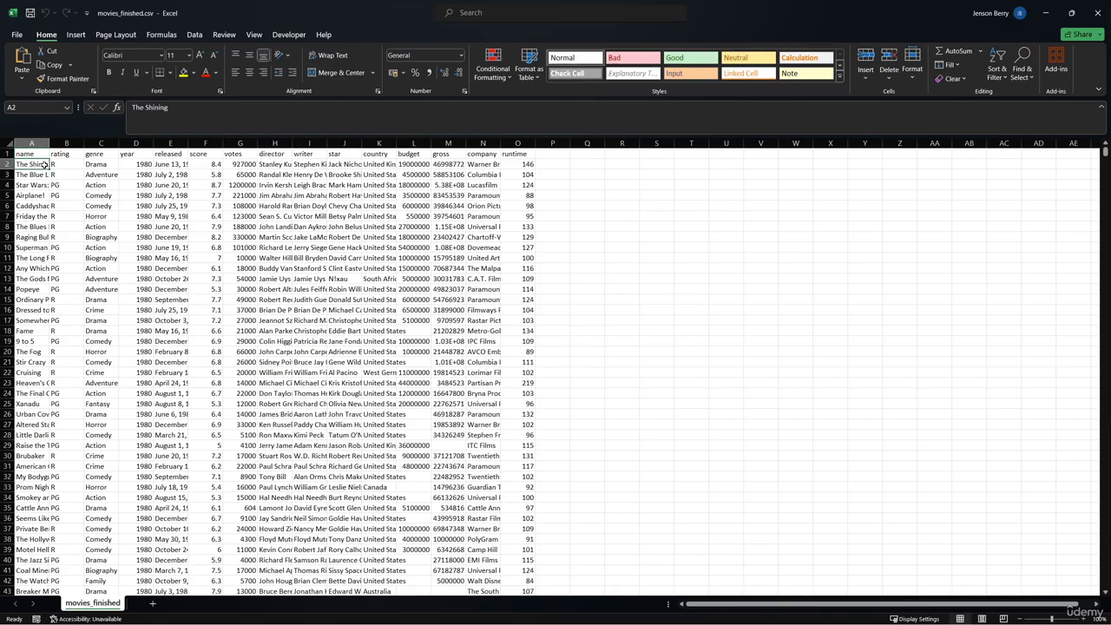
{"action": "left_click", "coordinate": [210, 165]}
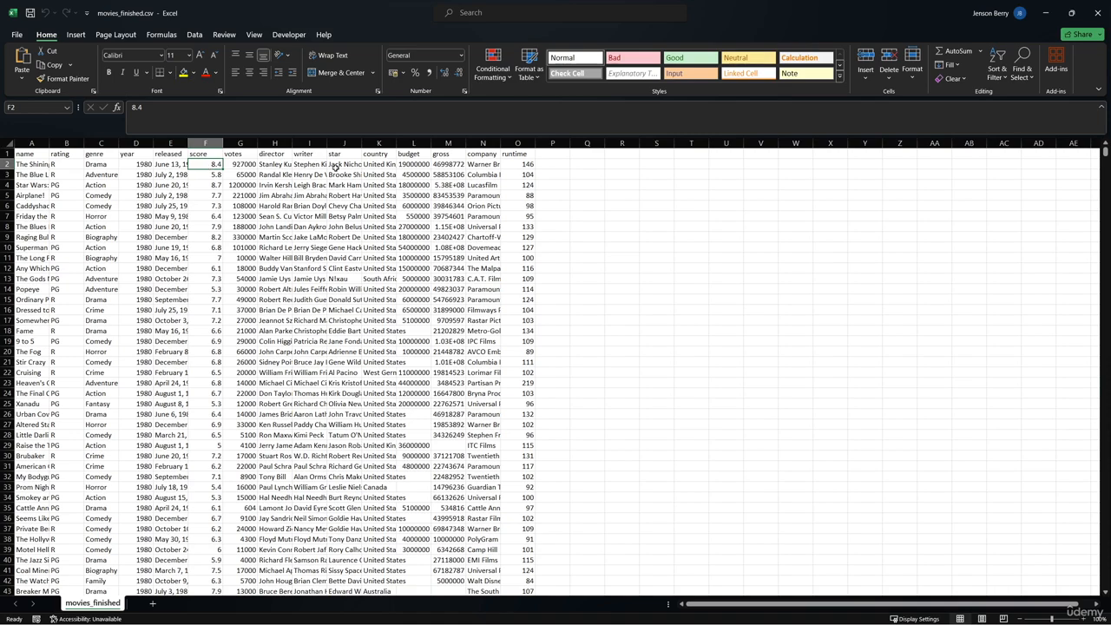
{"action": "left_click", "coordinate": [423, 165]}
{"action": "left_click", "coordinate": [438, 165]}
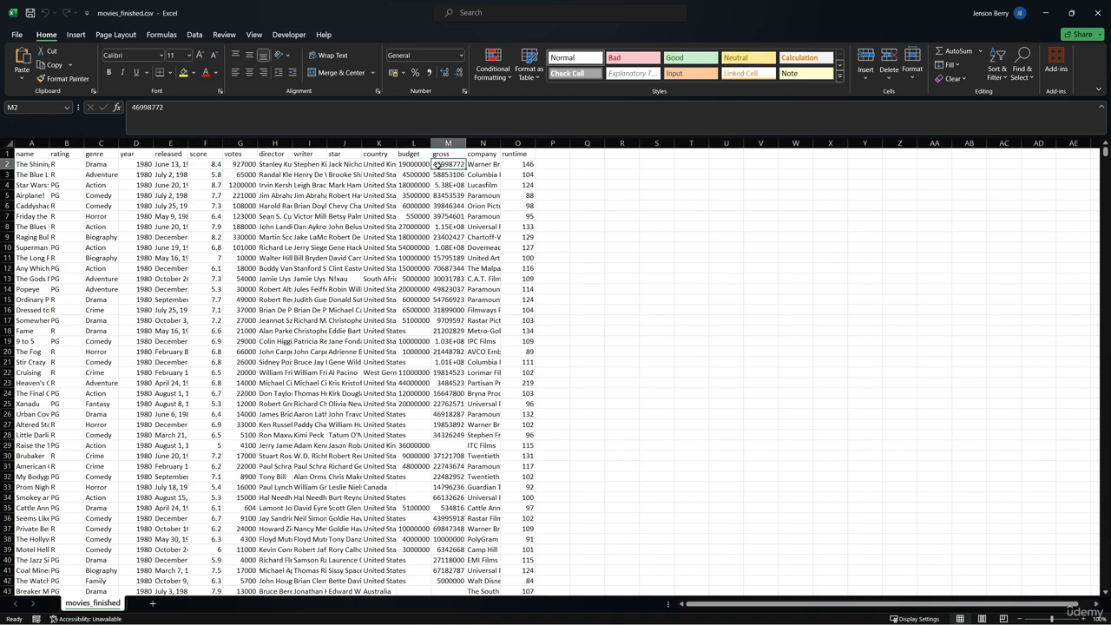
{"action": "scroll", "coordinate": [443, 211], "scroll_direction": "down", "scroll_amount": 14}
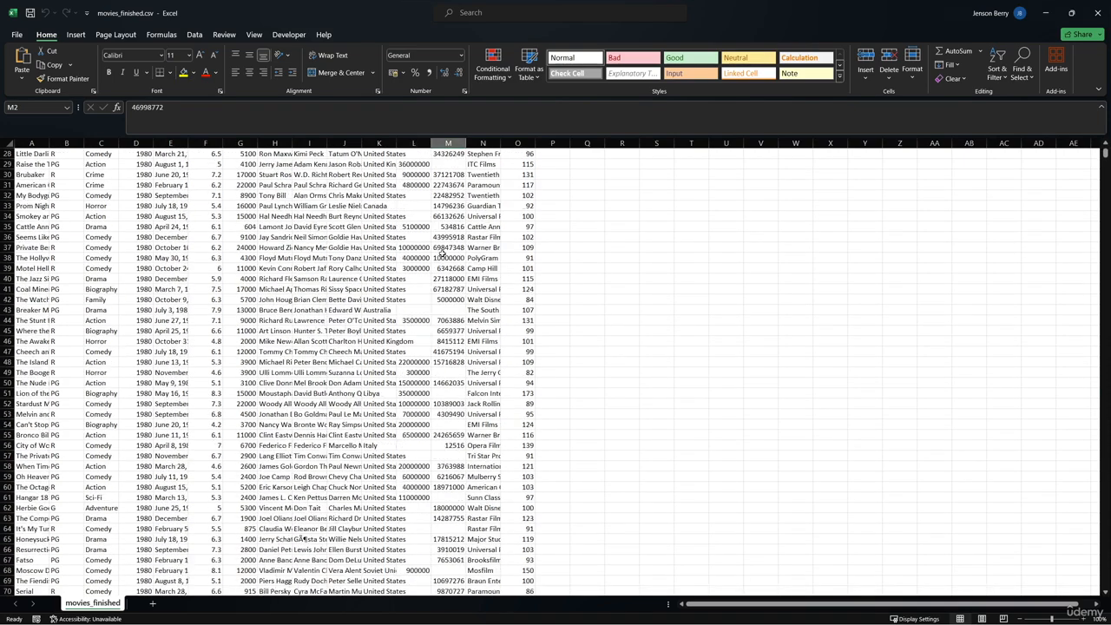
{"action": "scroll", "coordinate": [689, 327], "scroll_direction": "up", "scroll_amount": 14}
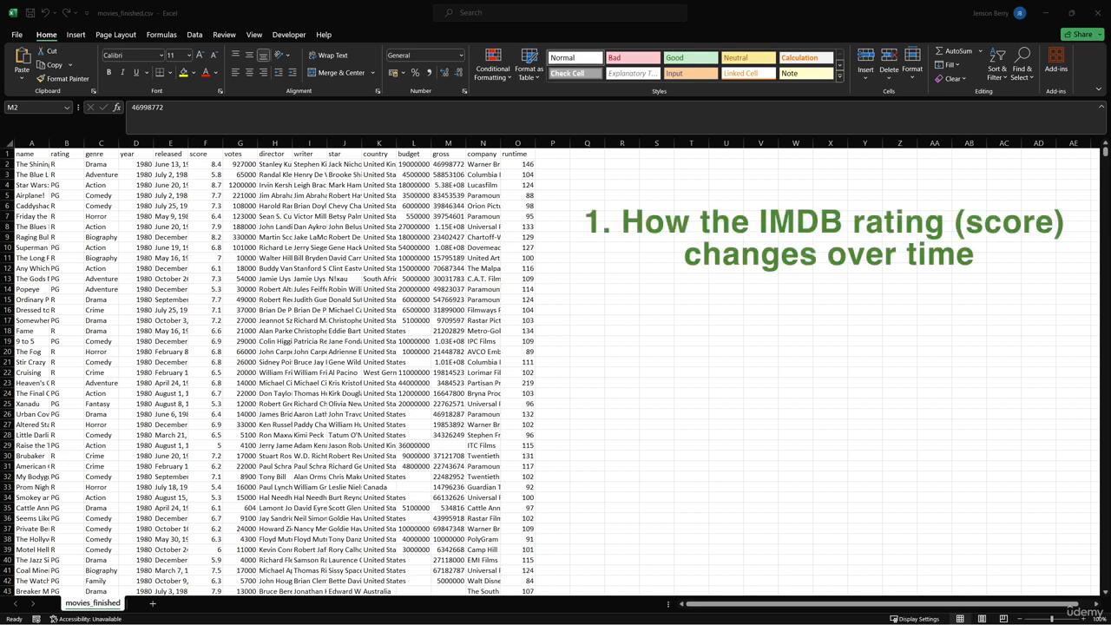
Examine the score, gross and director columns of the movie dataset.
{"action": "left_click", "coordinate": [200, 153]}
{"action": "left_click", "coordinate": [206, 144]}
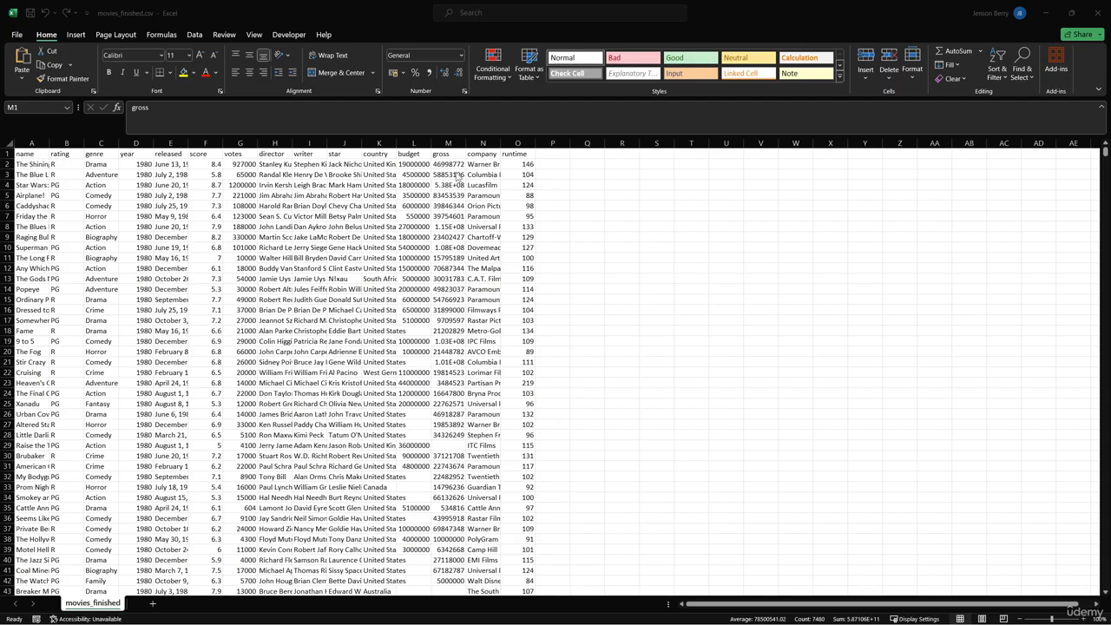
{"action": "scroll", "coordinate": [438, 247], "scroll_direction": "down", "scroll_amount": 5}
{"action": "scroll", "coordinate": [438, 251], "scroll_direction": "up", "scroll_amount": 5}
{"action": "left_click", "coordinate": [274, 143]}
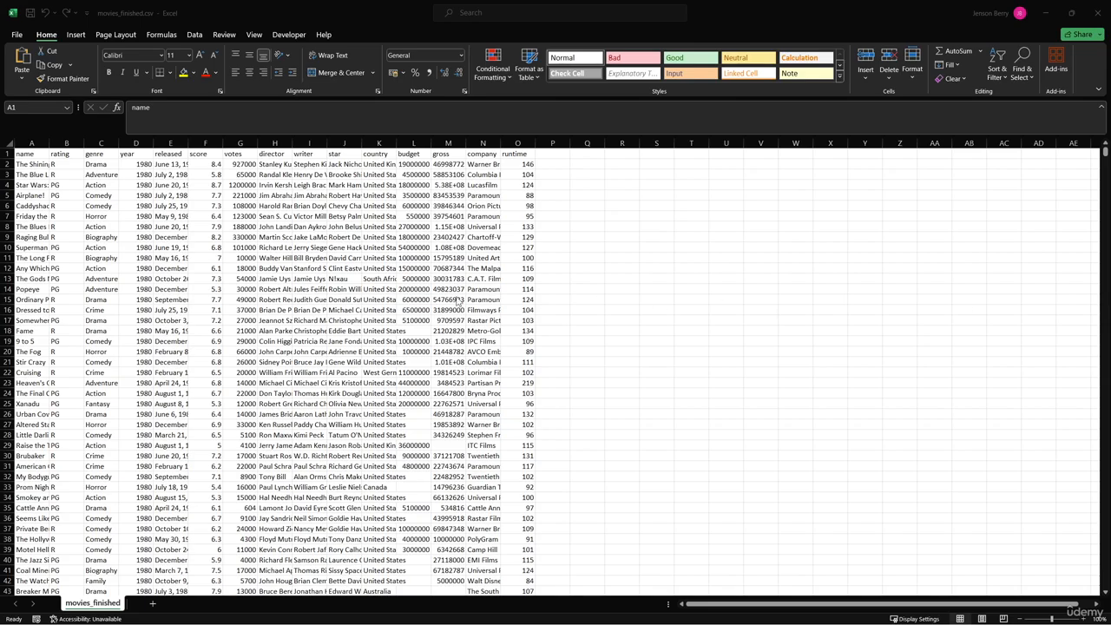
Convert the whole movie data range into a table with headers.
{"action": "left_click", "coordinate": [315, 289]}
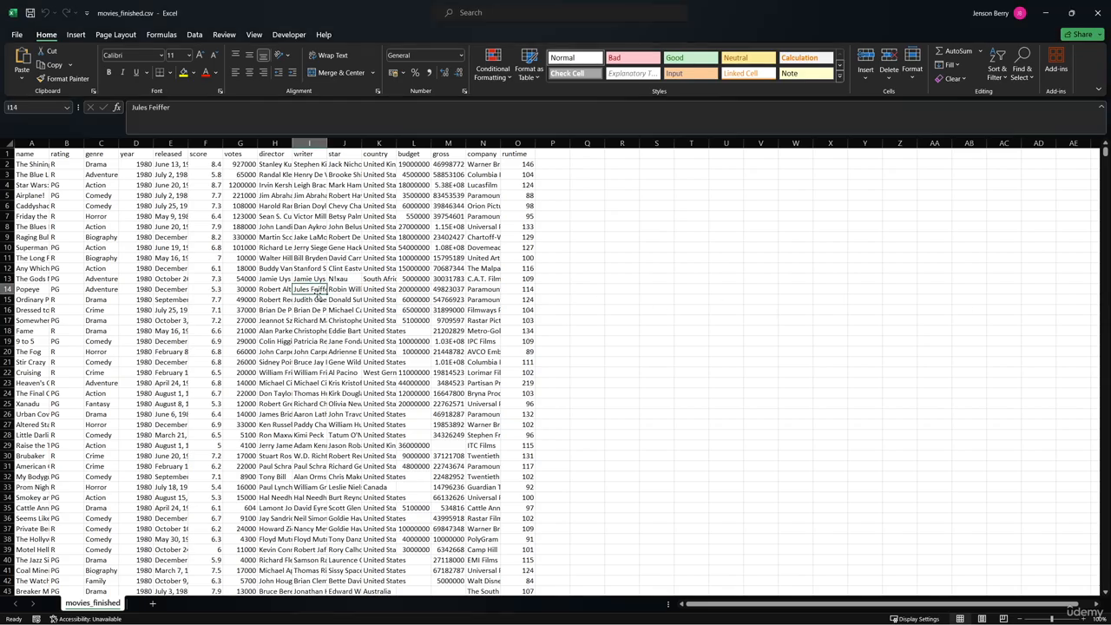
{"action": "left_click", "coordinate": [536, 79]}
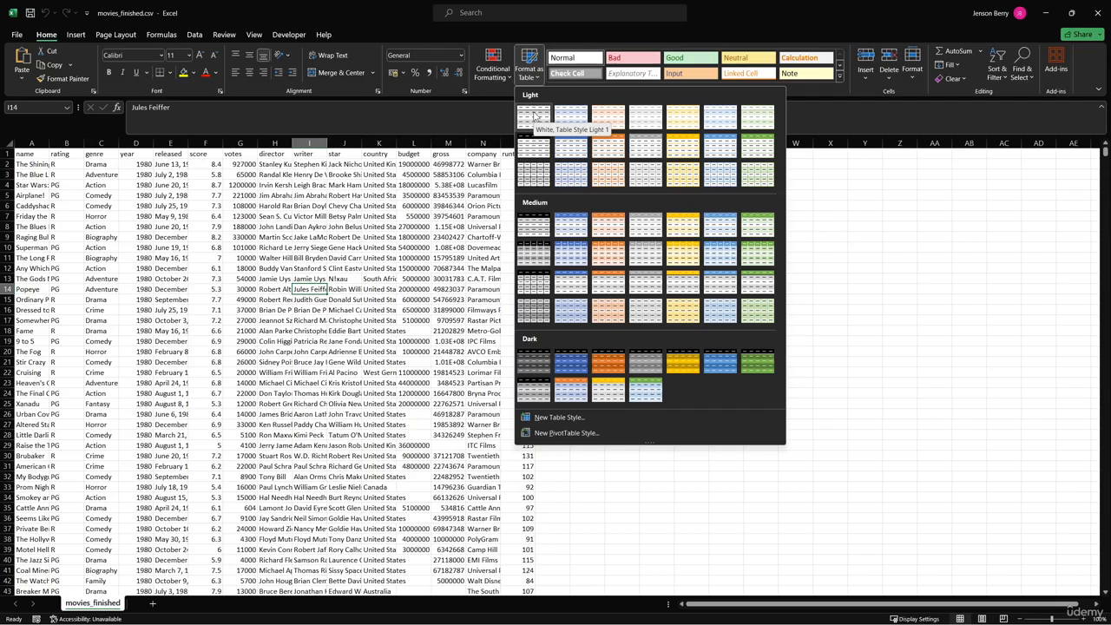
{"action": "left_click", "coordinate": [310, 287]}
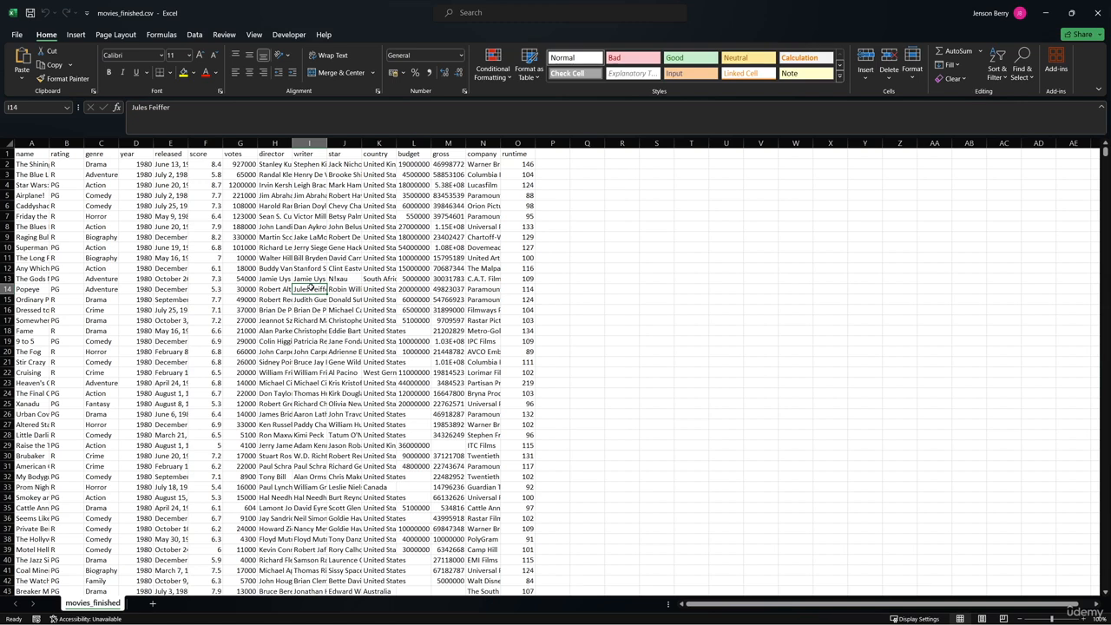
{"action": "key", "text": "ctrl+t"}
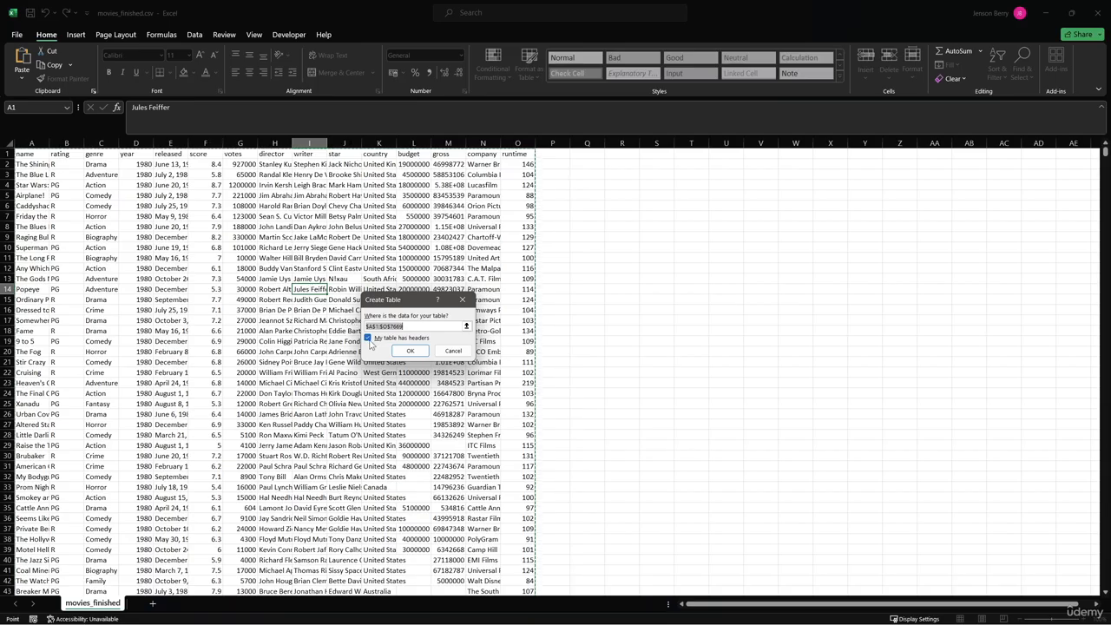
{"action": "left_click", "coordinate": [409, 350]}
{"action": "scroll", "coordinate": [408, 343], "scroll_direction": "down", "scroll_amount": 15}
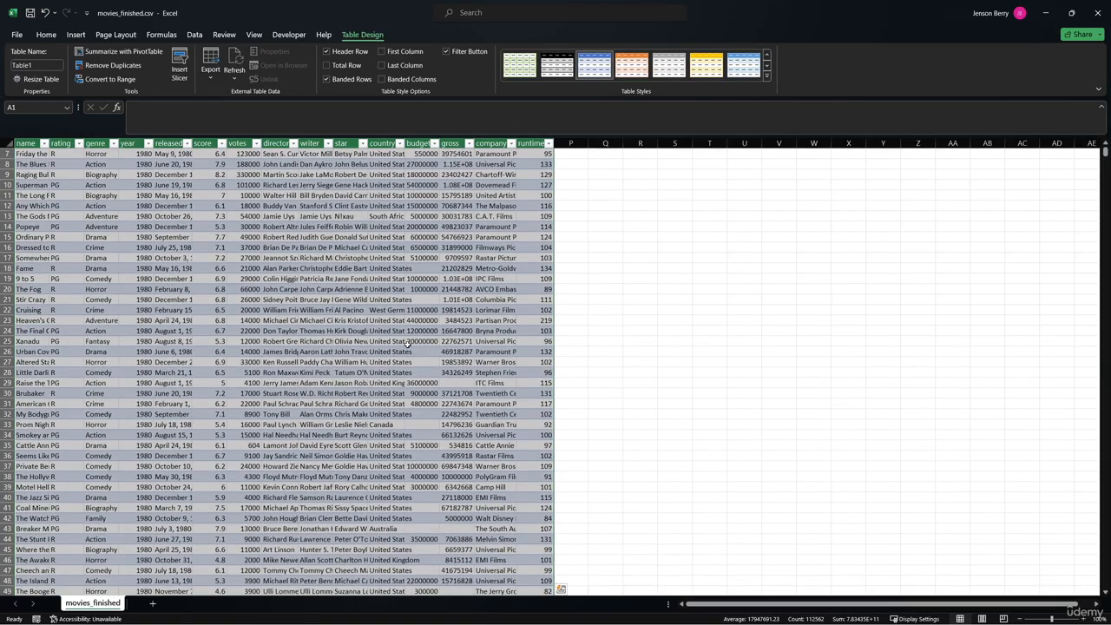
{"action": "scroll", "coordinate": [410, 345], "scroll_direction": "up", "scroll_amount": 15}
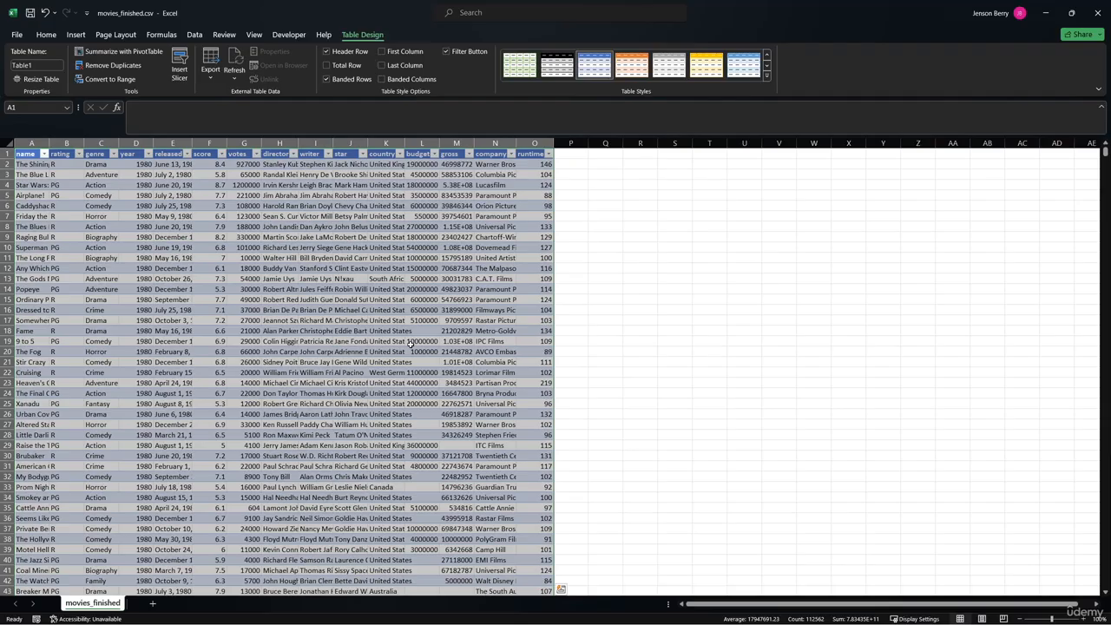
Insert a PivotTable based on the movie table, placed on a new worksheet.
{"action": "left_click", "coordinate": [77, 35]}
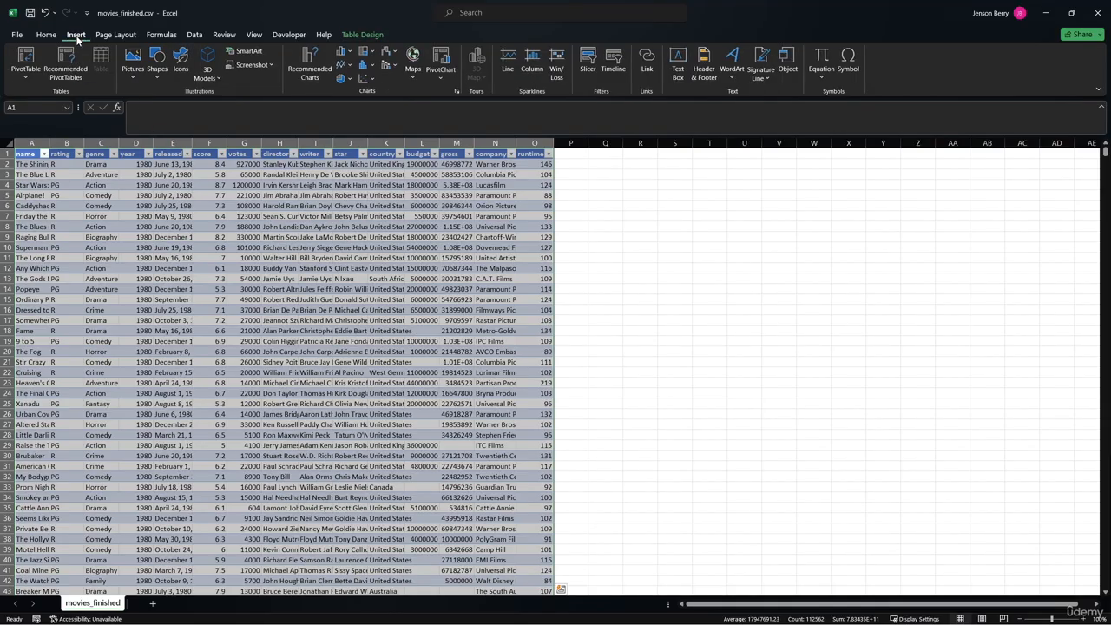
{"action": "left_click", "coordinate": [29, 57]}
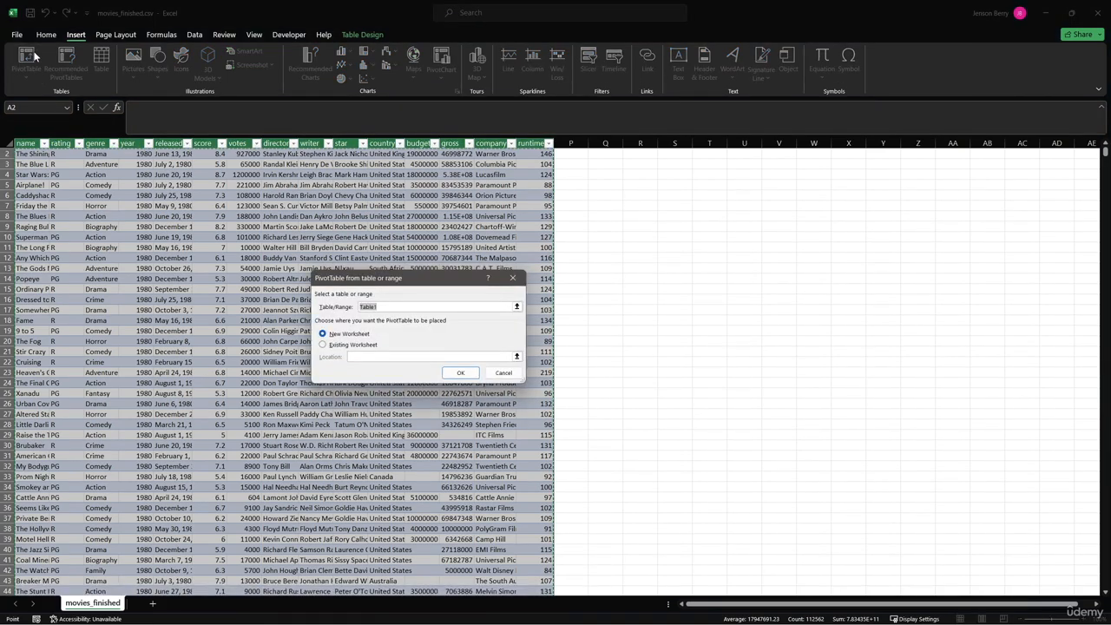
{"action": "left_click", "coordinate": [388, 307]}
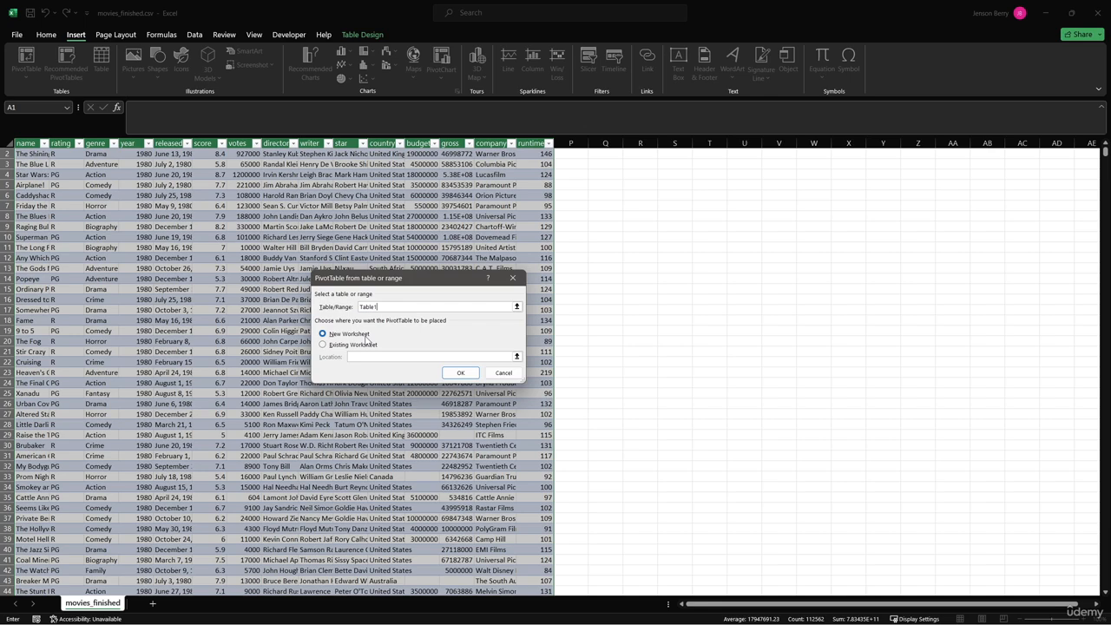
{"action": "left_click", "coordinate": [461, 373]}
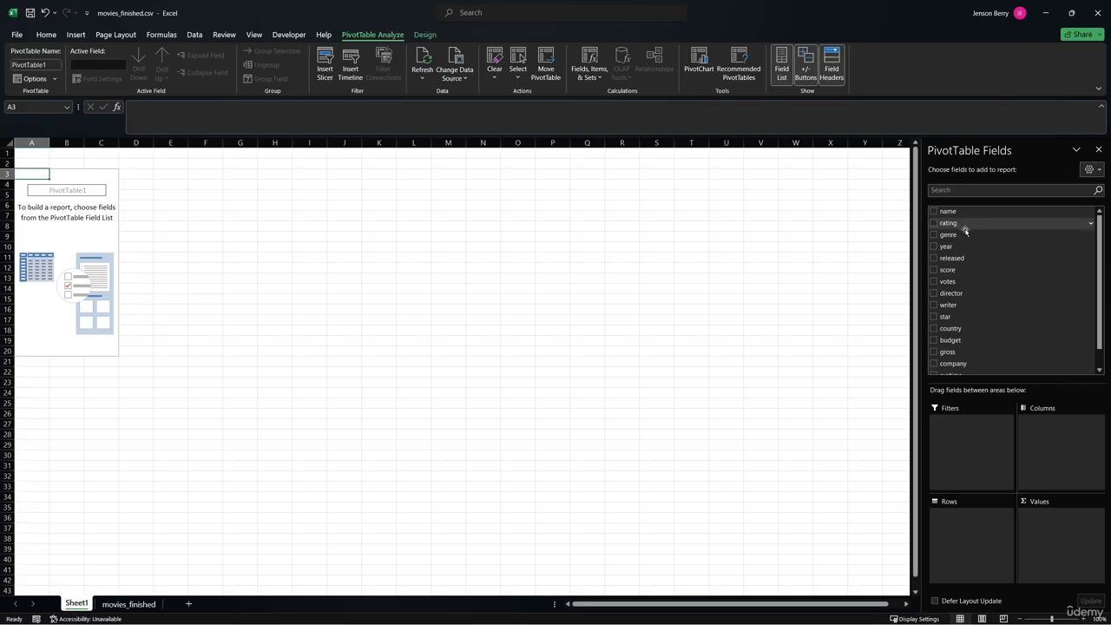
Add the year field to the PivotTable's rows and look over the listed years.
{"action": "scroll", "coordinate": [967, 230], "scroll_direction": "down", "scroll_amount": 1}
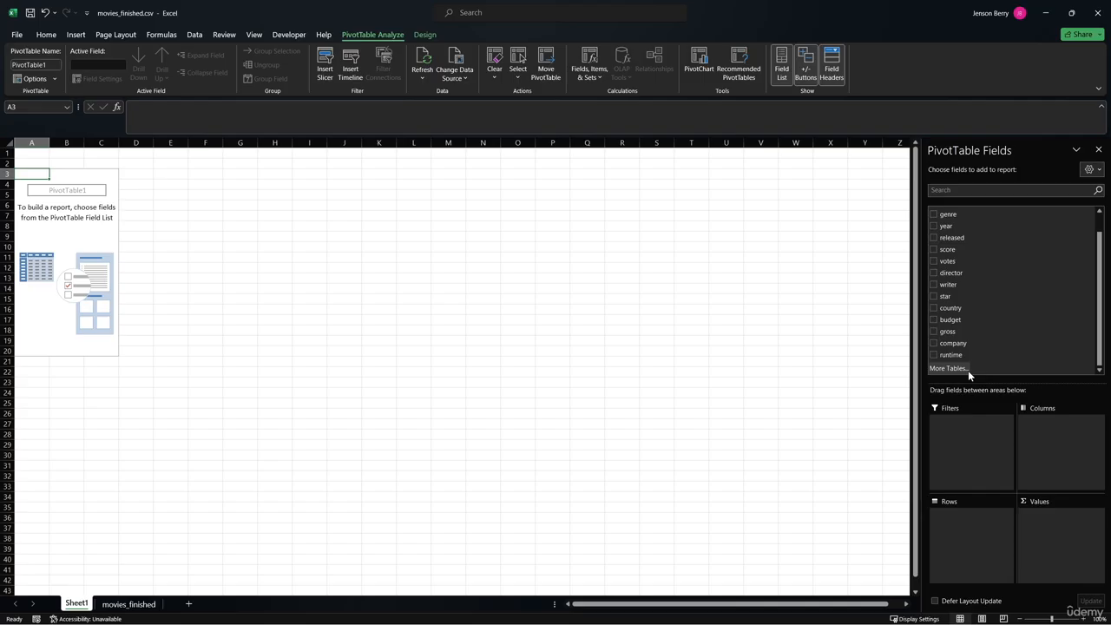
{"action": "scroll", "coordinate": [970, 368], "scroll_direction": "up", "scroll_amount": 1}
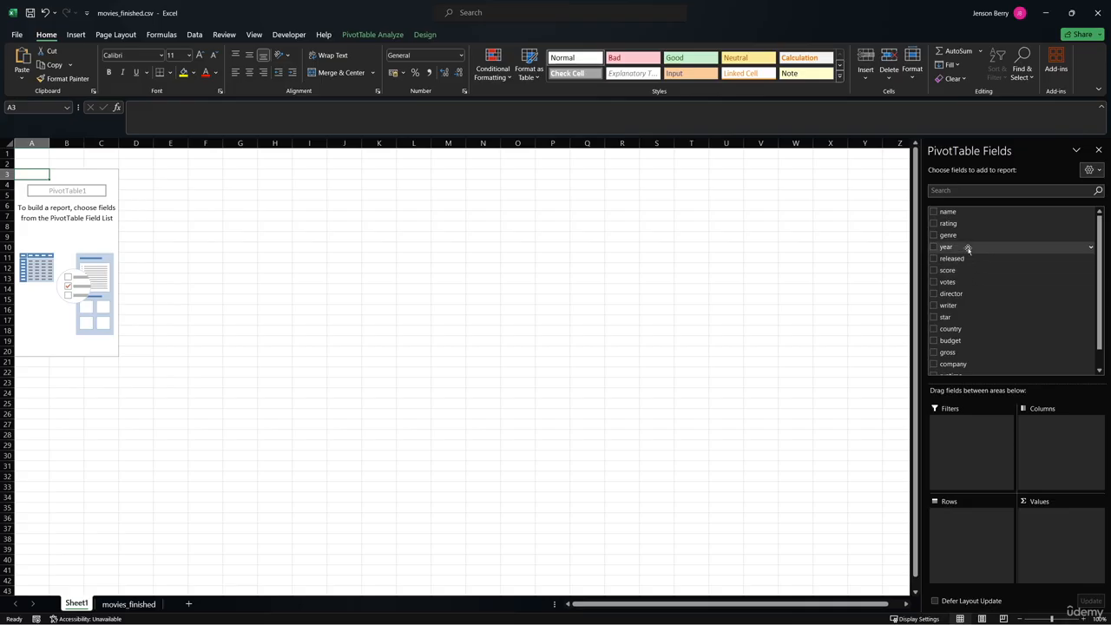
{"action": "left_click_drag", "start_coordinate": [968, 249], "coordinate": [963, 534]}
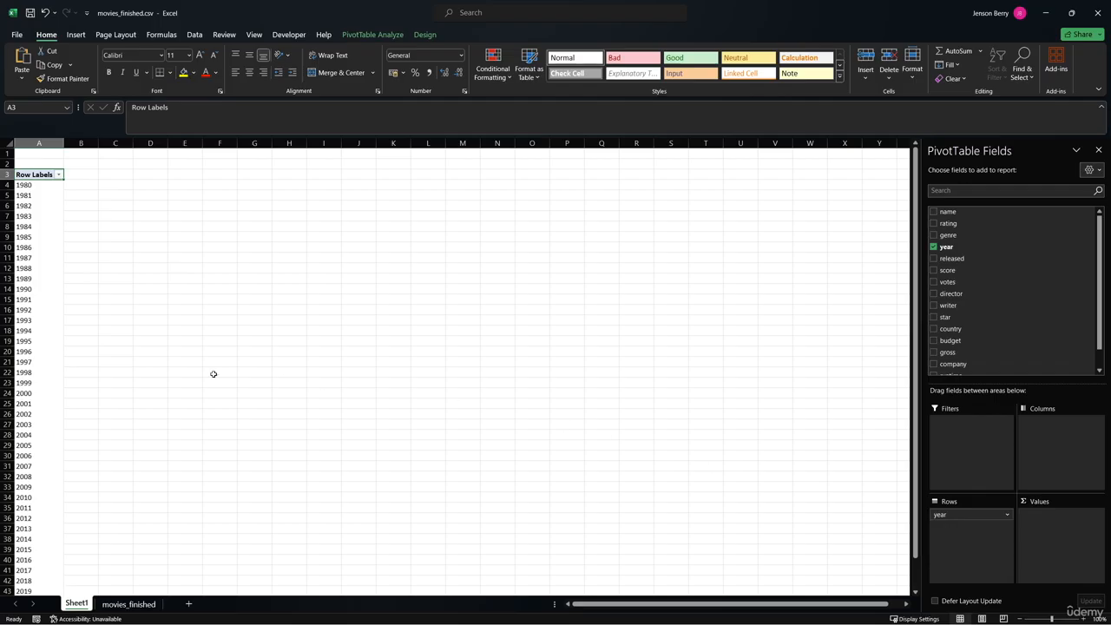
{"action": "scroll", "coordinate": [40, 365], "scroll_direction": "down", "scroll_amount": 4}
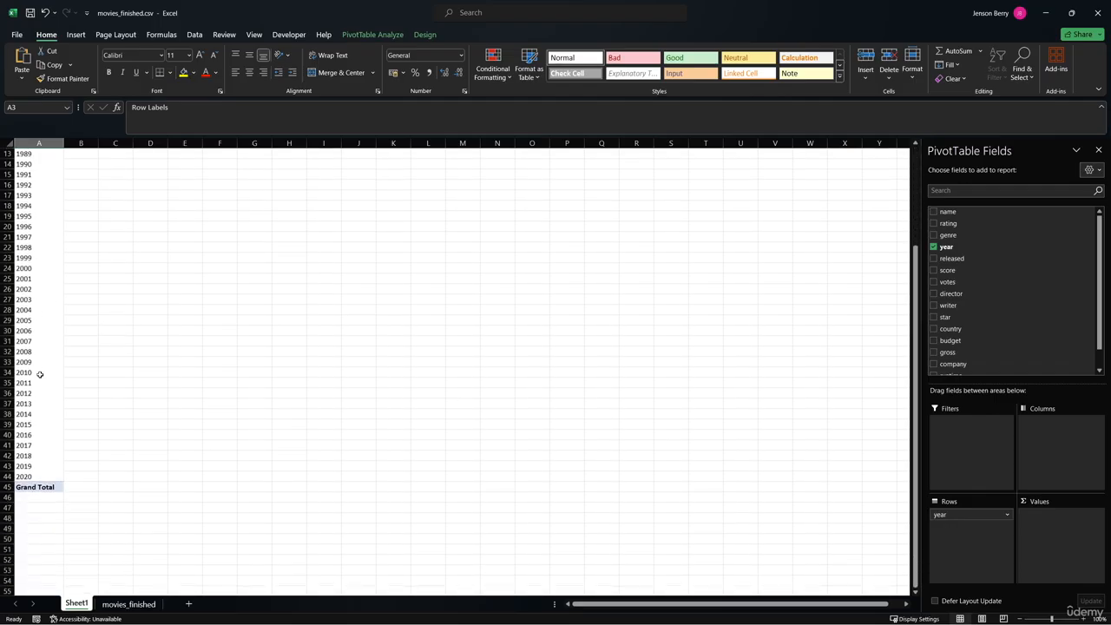
{"action": "scroll", "coordinate": [37, 374], "scroll_direction": "up", "scroll_amount": 1}
{"action": "scroll", "coordinate": [40, 374], "scroll_direction": "up", "scroll_amount": 3}
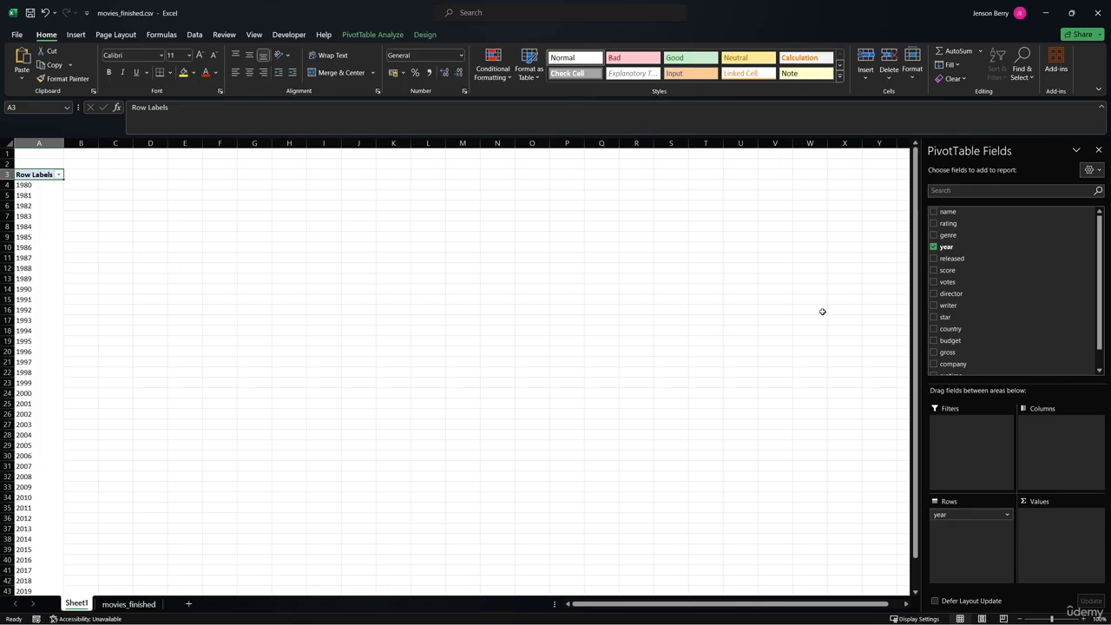
Add the score field to the PivotTable's values and look over the yearly figures.
{"action": "left_click", "coordinate": [988, 272]}
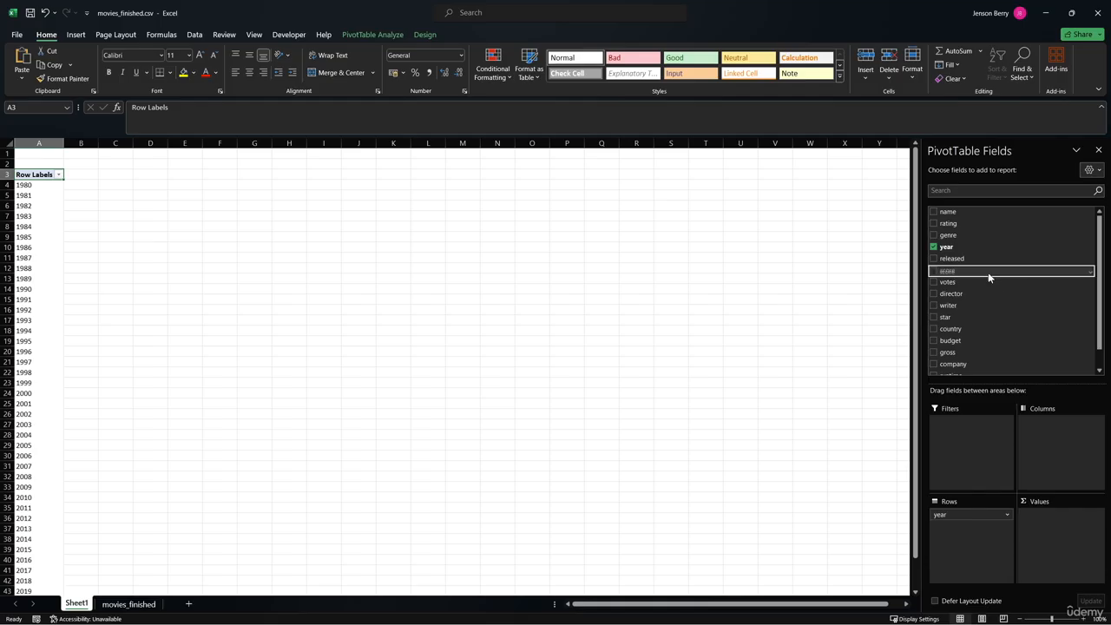
{"action": "left_click_drag", "start_coordinate": [988, 323], "coordinate": [1043, 528]}
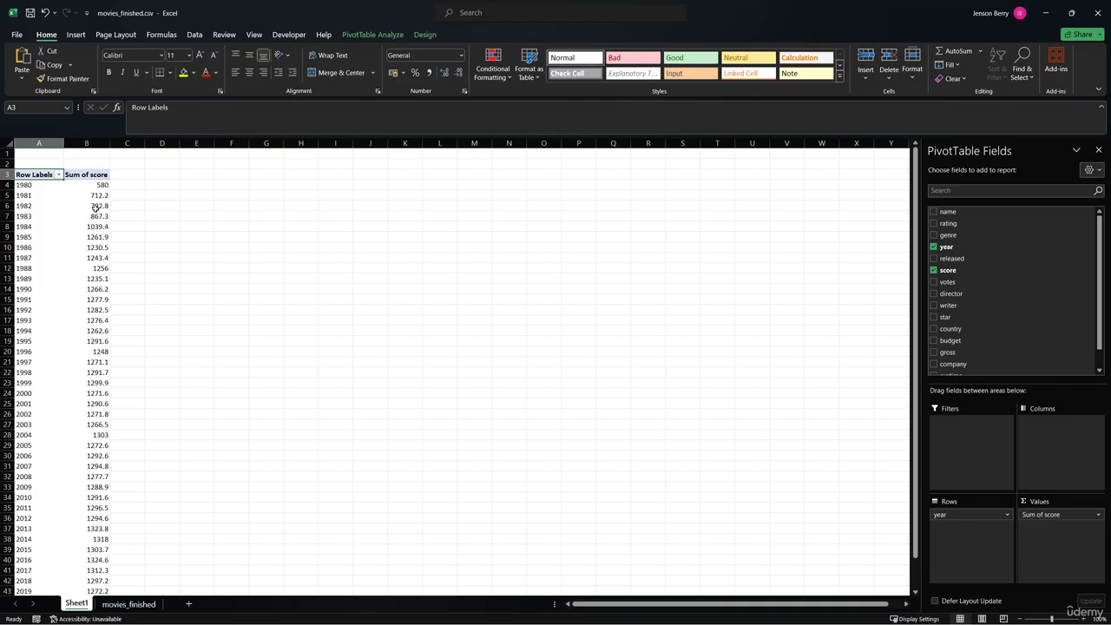
{"action": "scroll", "coordinate": [101, 251], "scroll_direction": "down", "scroll_amount": 2}
{"action": "scroll", "coordinate": [101, 260], "scroll_direction": "up", "scroll_amount": 2}
Summarize the PivotTable's score values by Average and look over the yearly results.
{"action": "mouse_move", "coordinate": [99, 267]}
{"action": "right_click", "coordinate": [95, 258]}
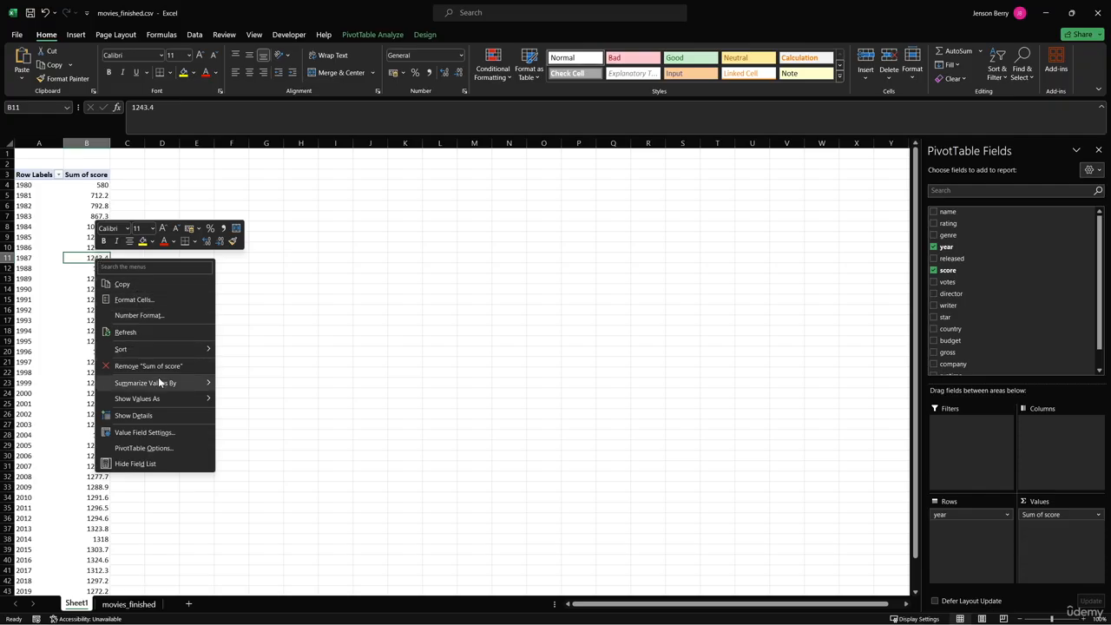
{"action": "mouse_move", "coordinate": [160, 383]}
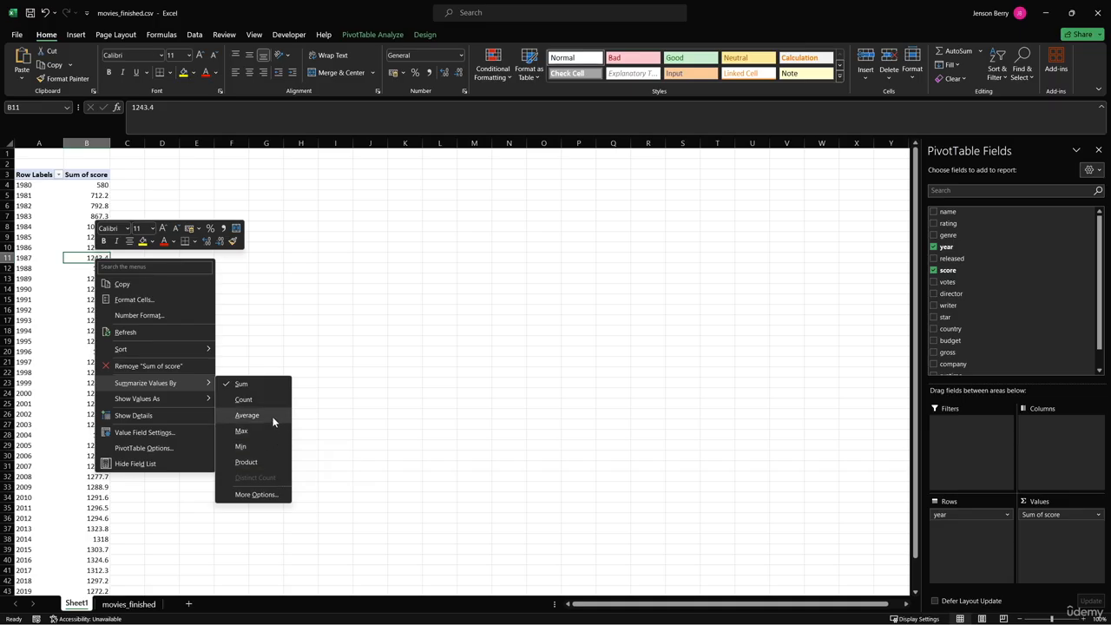
{"action": "left_click", "coordinate": [247, 415]}
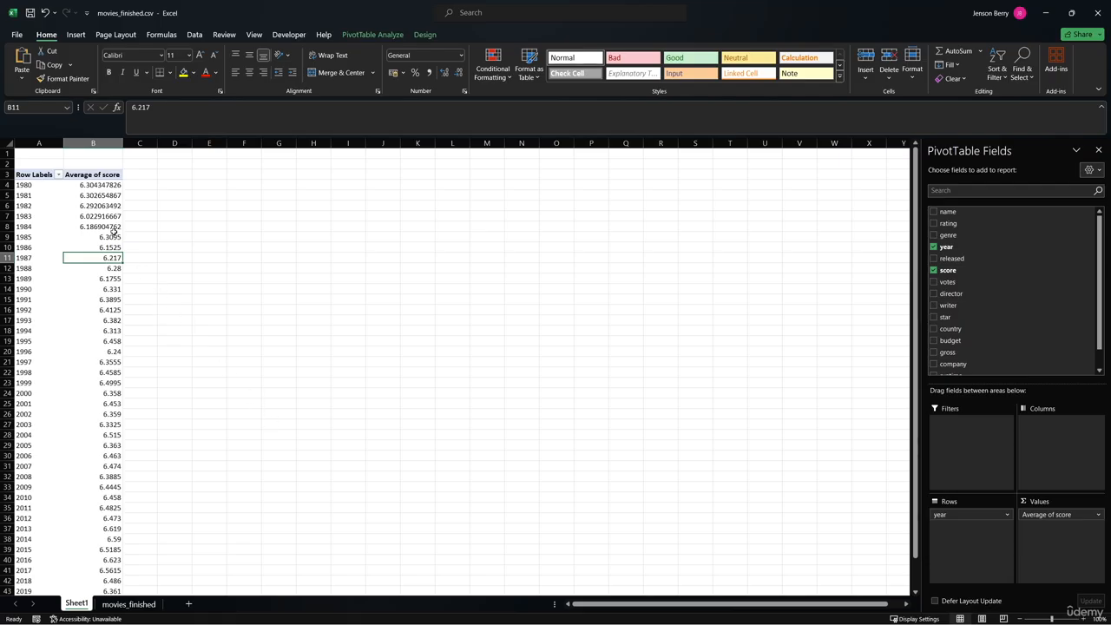
{"action": "scroll", "coordinate": [111, 242], "scroll_direction": "down", "scroll_amount": 3}
{"action": "scroll", "coordinate": [109, 247], "scroll_direction": "up", "scroll_amount": 3}
Format the PivotTable's average score values as Number with 1 decimal place.
{"action": "left_click", "coordinate": [1100, 516]}
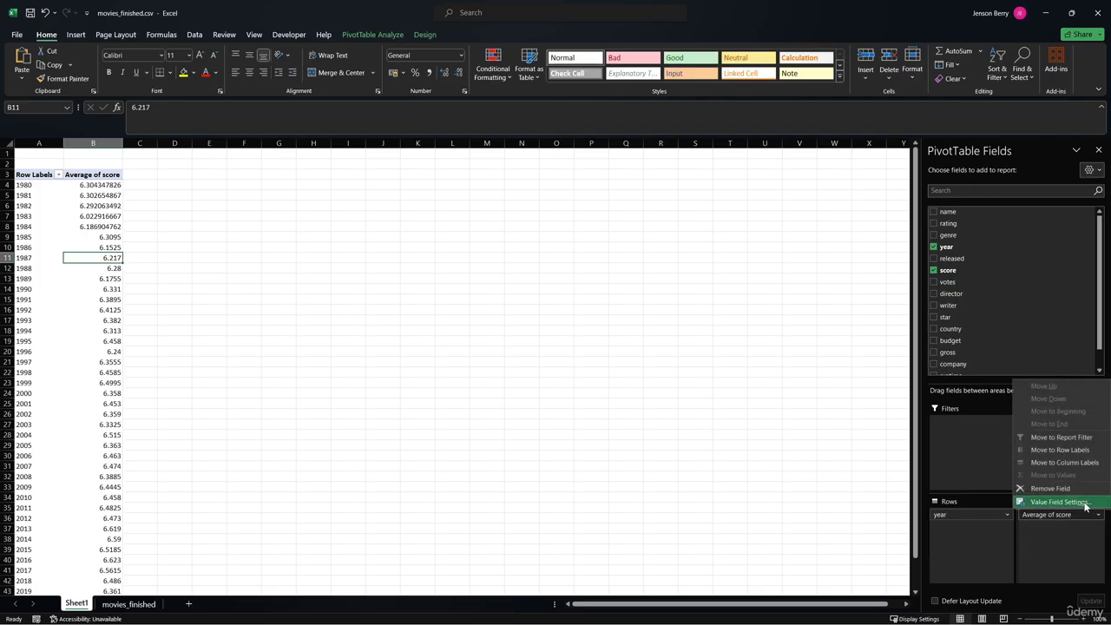
{"action": "left_click", "coordinate": [1083, 502]}
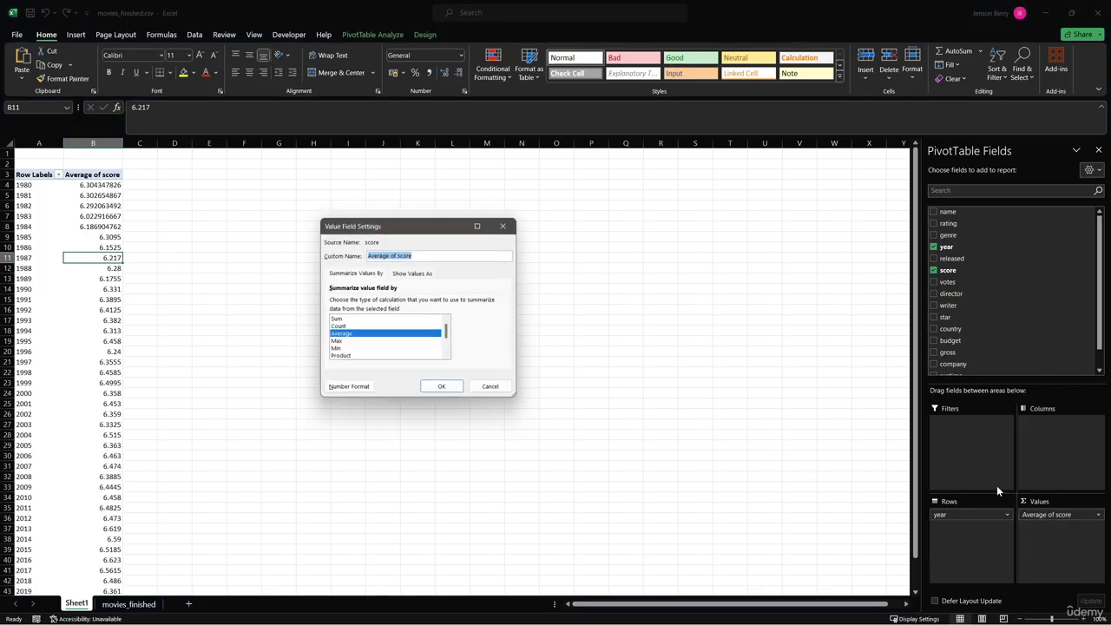
{"action": "left_click", "coordinate": [431, 319]}
{"action": "left_click", "coordinate": [421, 334]}
{"action": "left_click", "coordinate": [350, 387]}
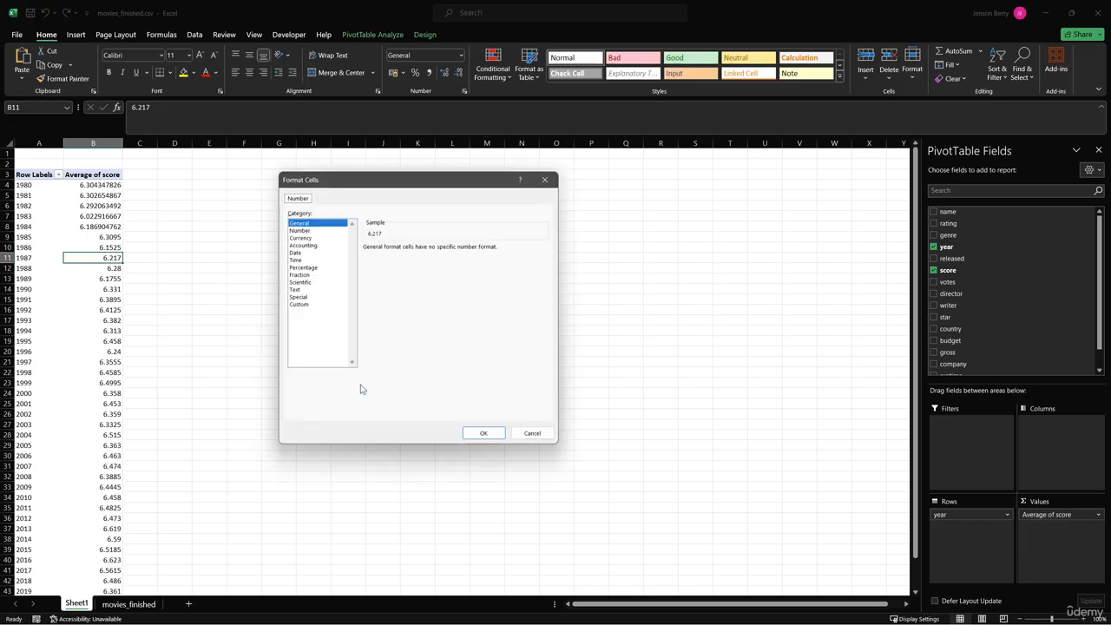
{"action": "left_click", "coordinate": [299, 230]}
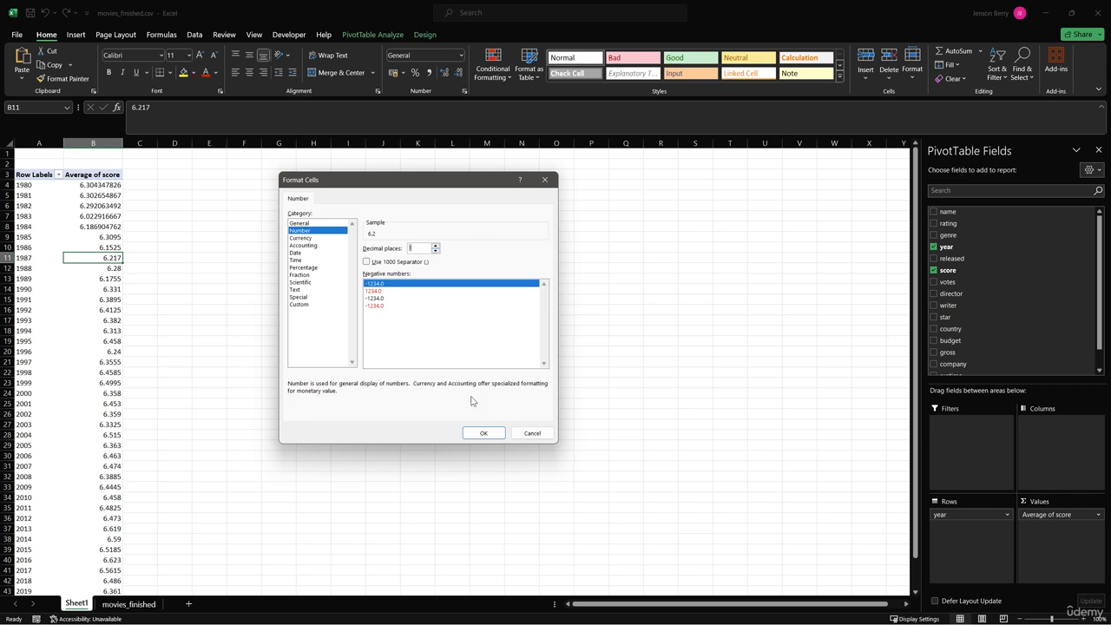
{"action": "left_click", "coordinate": [484, 433]}
{"action": "left_click", "coordinate": [441, 386]}
Look over the rounded yearly average scores, comparing 1980 with 2010.
{"action": "scroll", "coordinate": [123, 278], "scroll_direction": "down", "scroll_amount": 5}
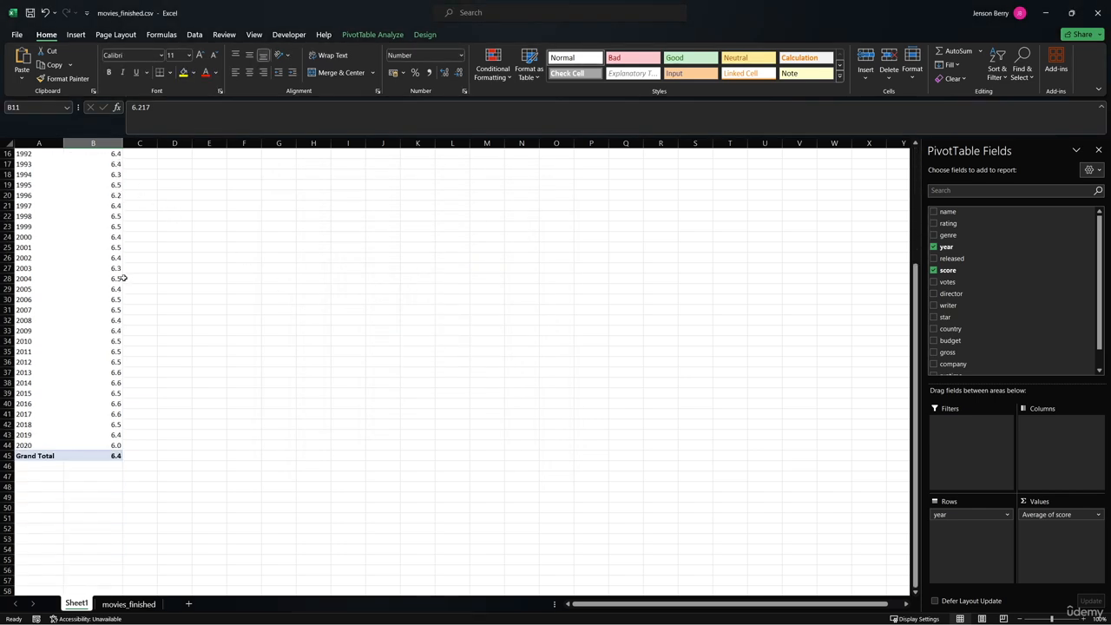
{"action": "scroll", "coordinate": [123, 282], "scroll_direction": "up", "scroll_amount": 4}
{"action": "scroll", "coordinate": [123, 281], "scroll_direction": "up", "scroll_amount": 1}
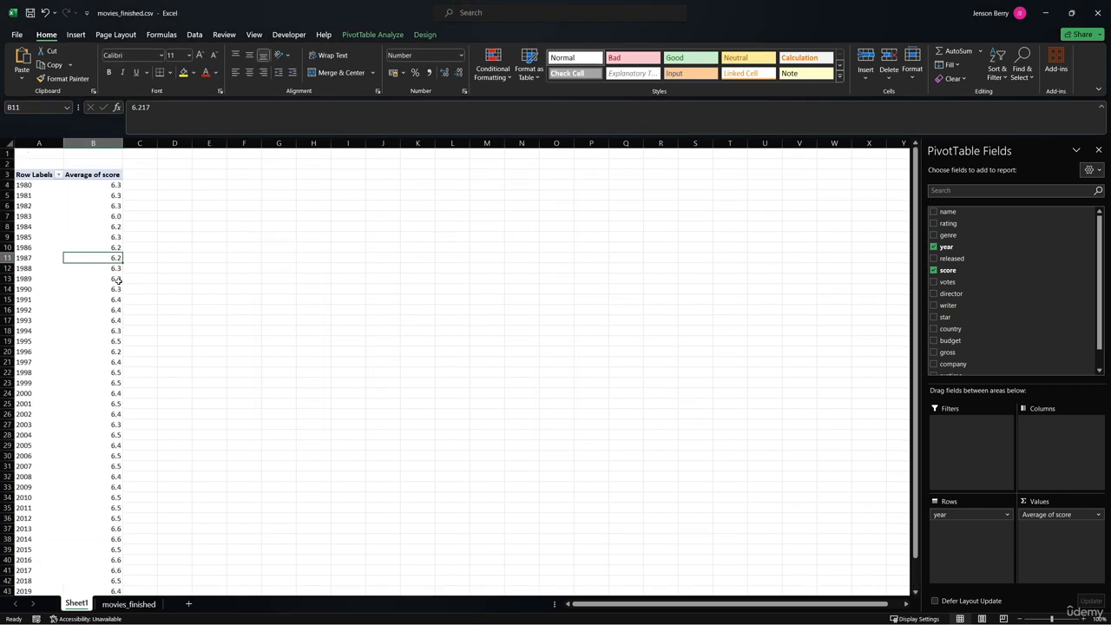
{"action": "left_click", "coordinate": [116, 186]}
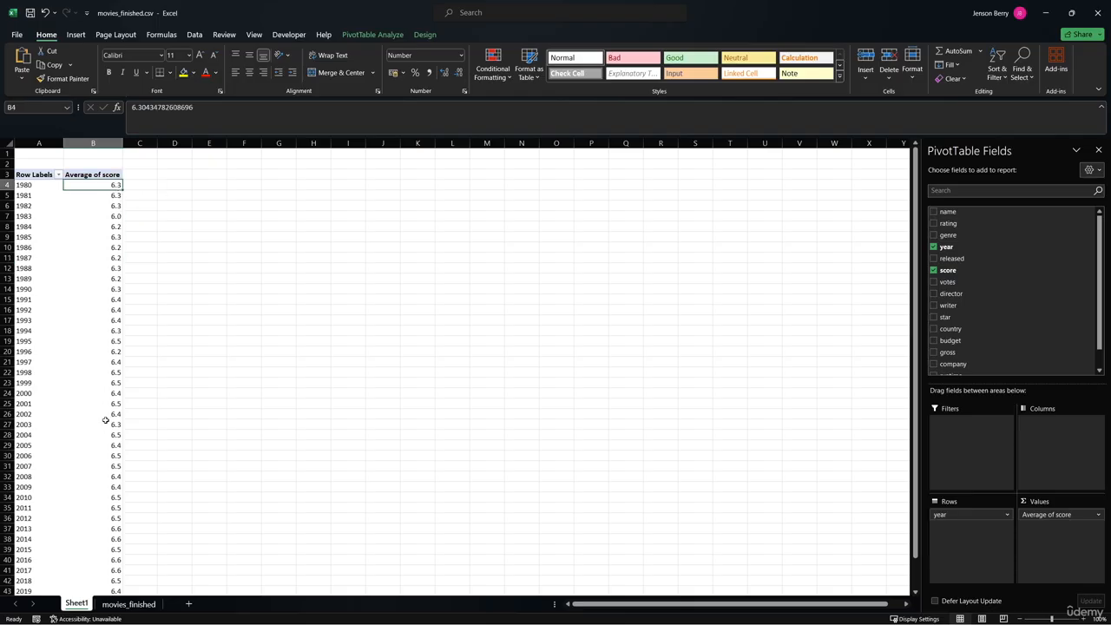
{"action": "left_click", "coordinate": [103, 498]}
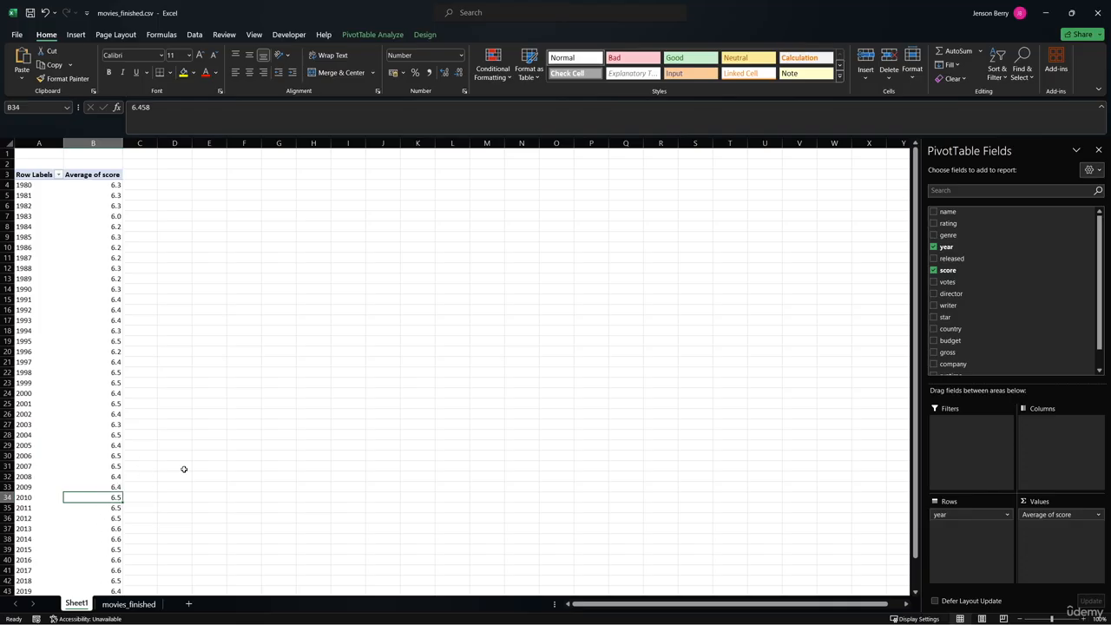
{"action": "left_click", "coordinate": [223, 470]}
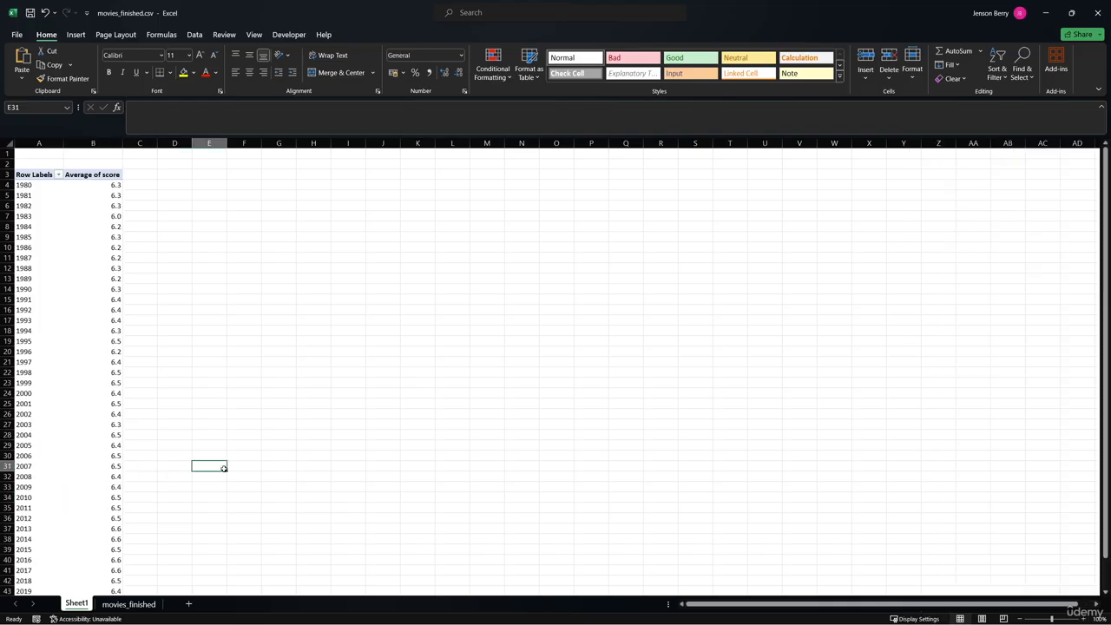
{"action": "left_click", "coordinate": [111, 499]}
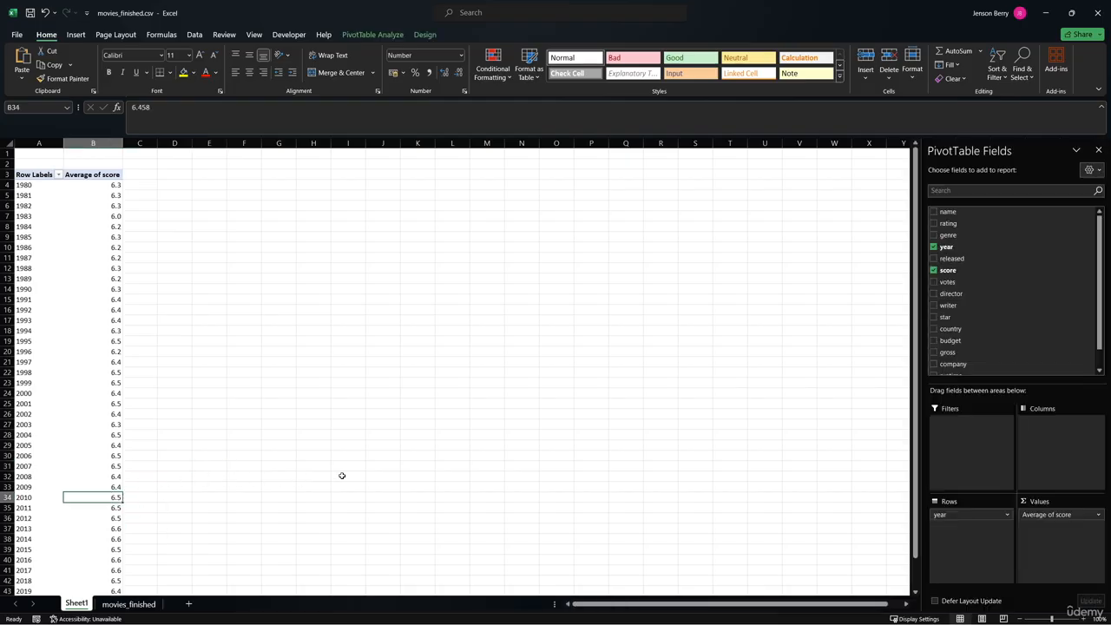
Add the genre field to the PivotTable's columns and look over the genre headings from Action to Family.
{"action": "left_click_drag", "start_coordinate": [963, 236], "coordinate": [1038, 445]}
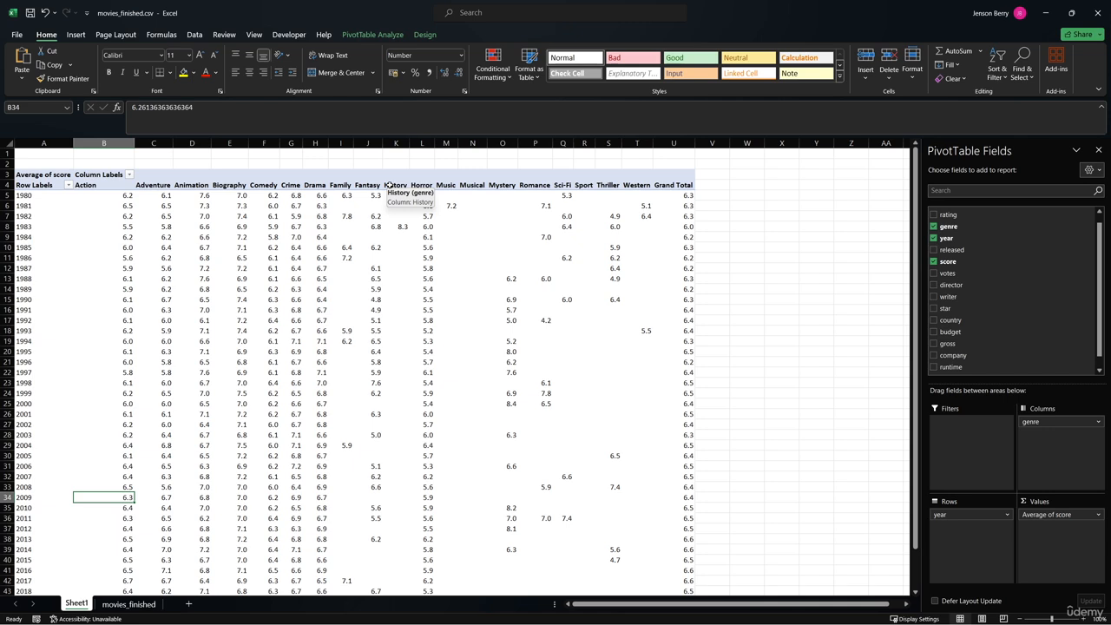
{"action": "left_click", "coordinate": [26, 197]}
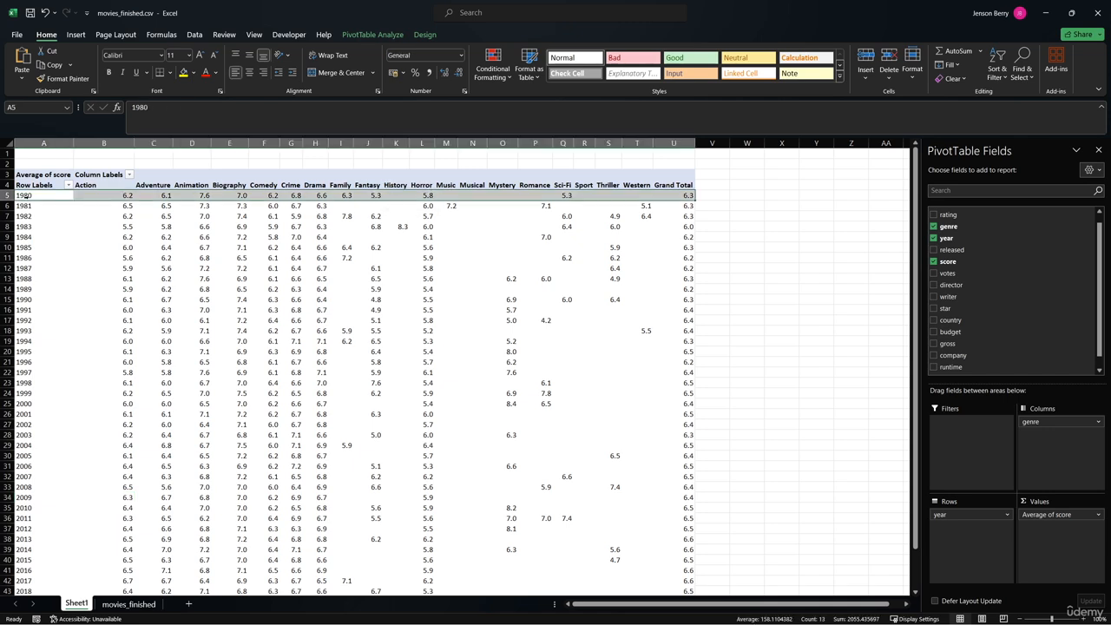
{"action": "left_click", "coordinate": [111, 186]}
{"action": "left_click", "coordinate": [151, 183]}
{"action": "left_click", "coordinate": [201, 186]}
{"action": "left_click", "coordinate": [233, 186]}
{"action": "left_click", "coordinate": [258, 185]}
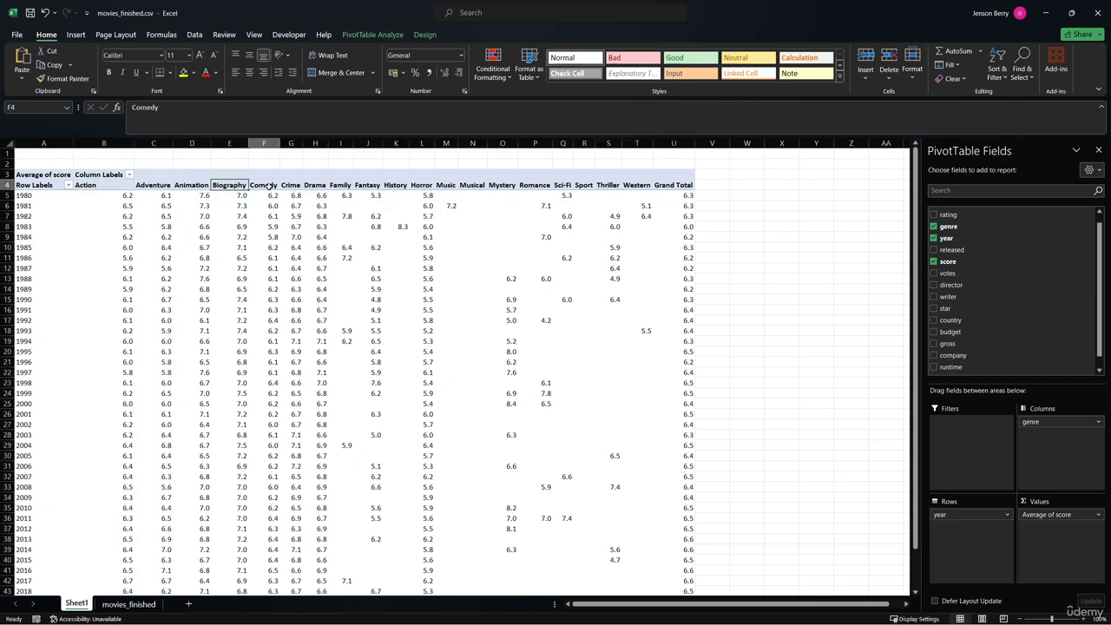
{"action": "left_click", "coordinate": [295, 186]}
{"action": "left_click", "coordinate": [315, 185]}
{"action": "left_click", "coordinate": [340, 185]}
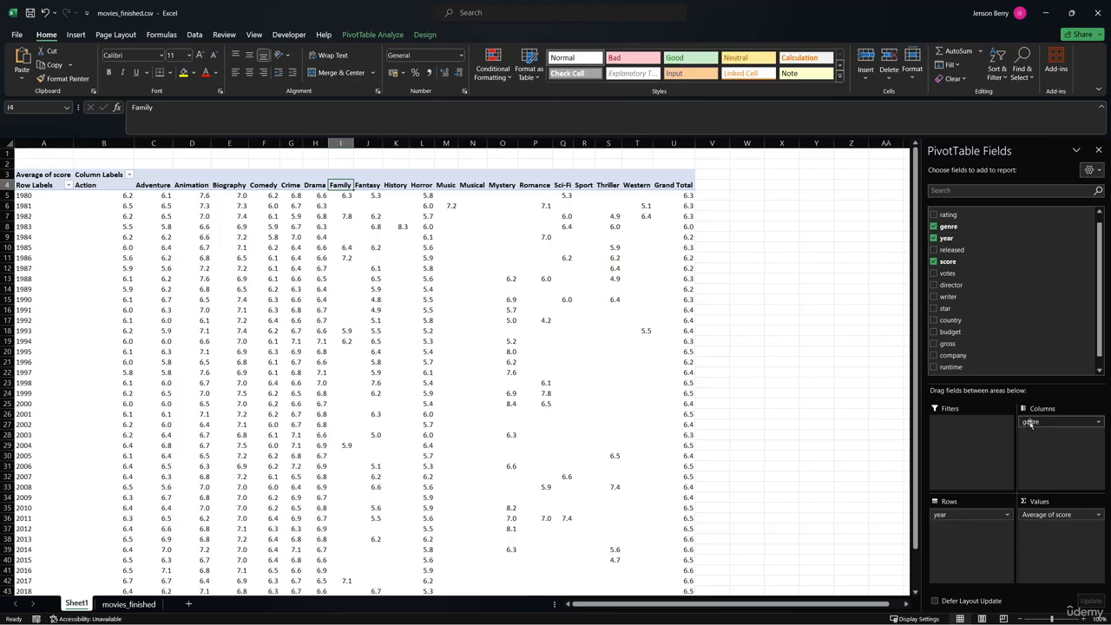
Replace genre with the rating field in the PivotTable's columns and look over the yearly averages per rating.
{"action": "left_click_drag", "start_coordinate": [921, 398], "coordinate": [885, 389]}
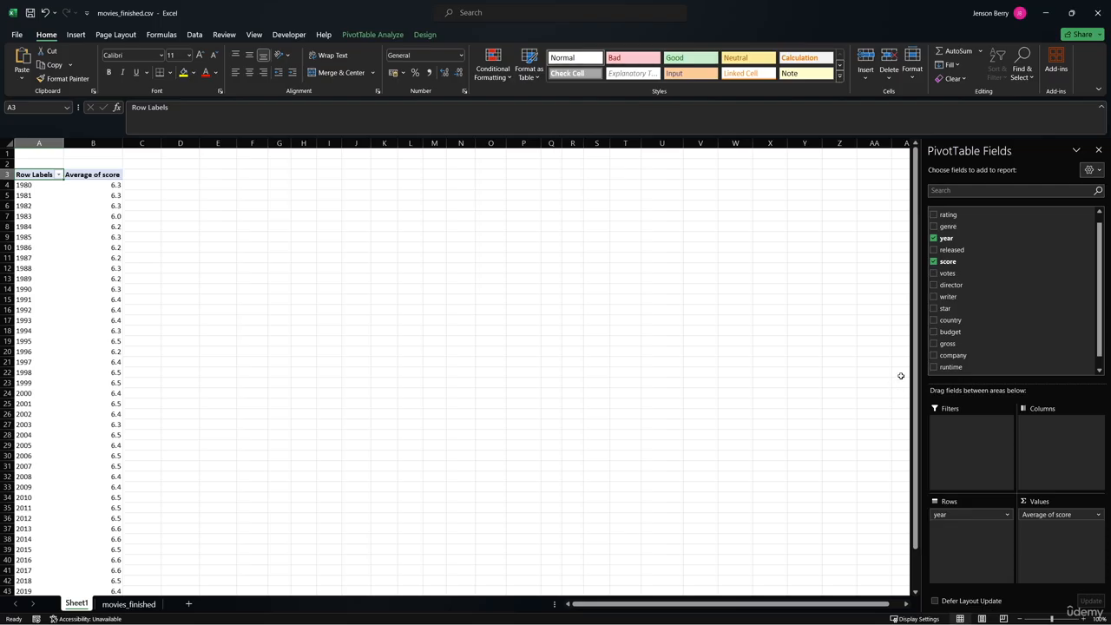
{"action": "left_click_drag", "start_coordinate": [954, 217], "coordinate": [1035, 447]}
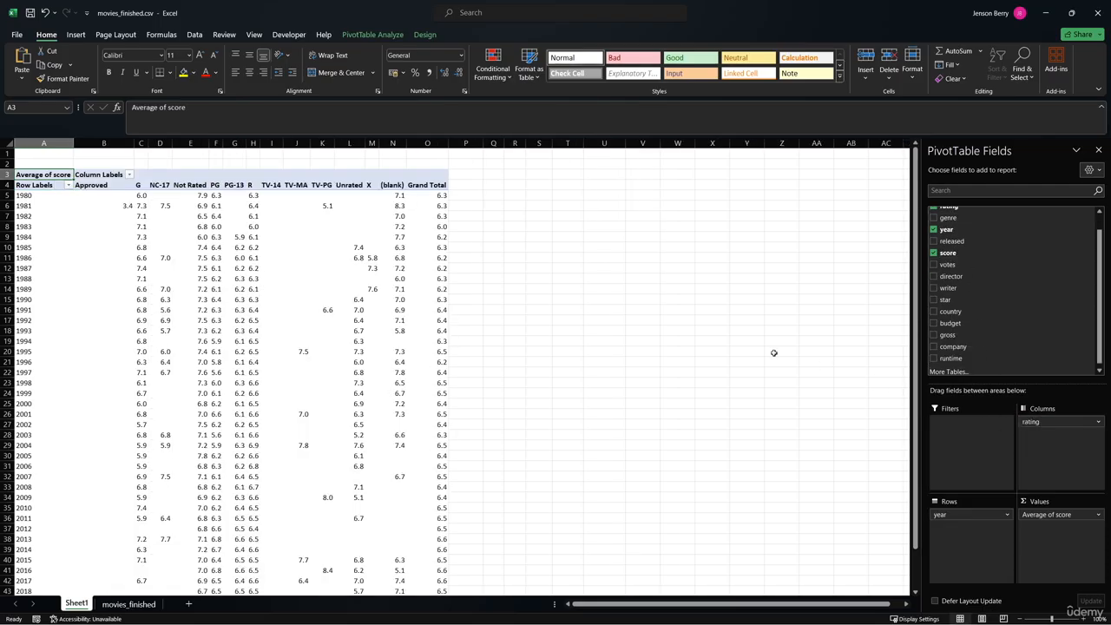
{"action": "scroll", "coordinate": [421, 307], "scroll_direction": "down", "scroll_amount": 2}
{"action": "scroll", "coordinate": [422, 307], "scroll_direction": "up", "scroll_amount": 2}
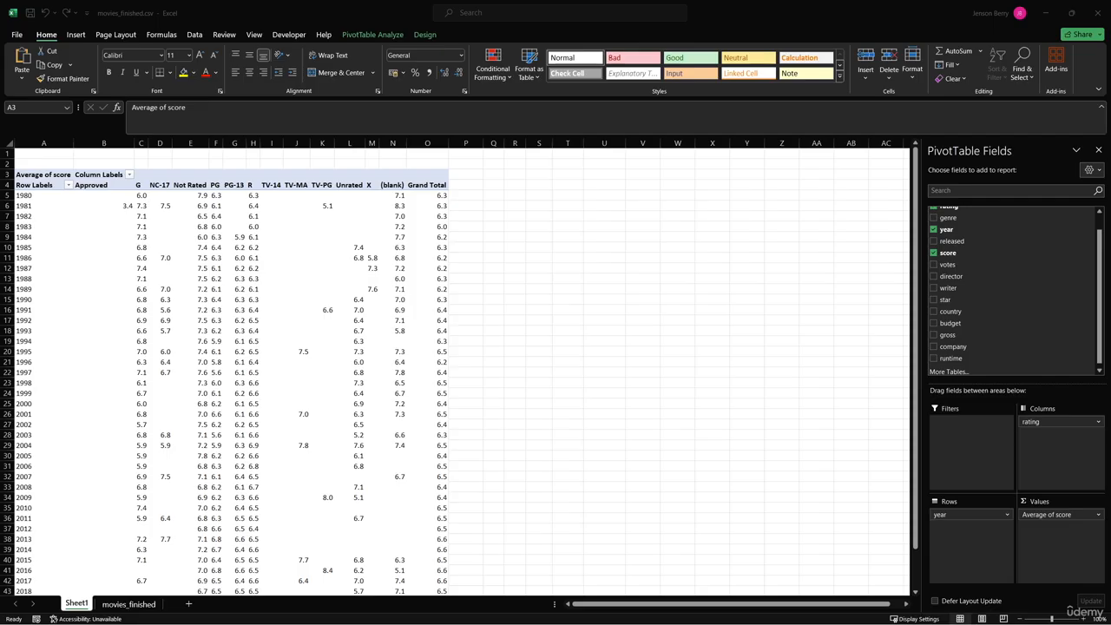
Remove the rating, year and average score fields to empty the PivotTable layout.
{"action": "left_click_drag", "start_coordinate": [1035, 422], "coordinate": [868, 409]}
{"action": "left_click_drag", "start_coordinate": [954, 513], "coordinate": [838, 488]}
{"action": "left_click_drag", "start_coordinate": [1032, 514], "coordinate": [843, 471]}
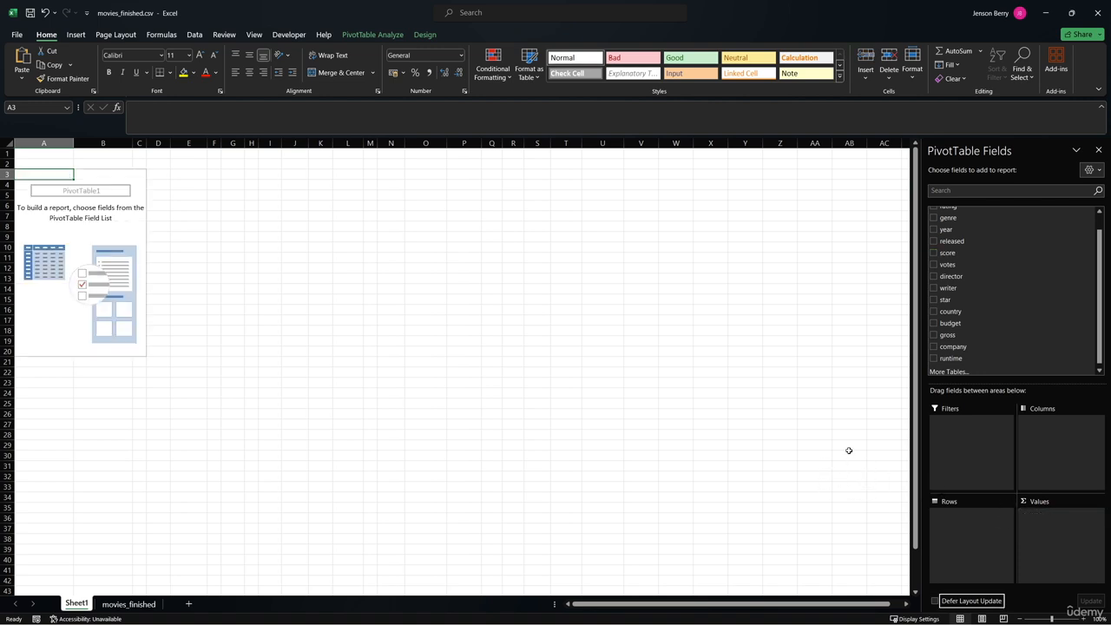
Build the PivotTable with genre in the rows and gross in the values, summarized by Average.
{"action": "left_click_drag", "start_coordinate": [947, 218], "coordinate": [944, 532]}
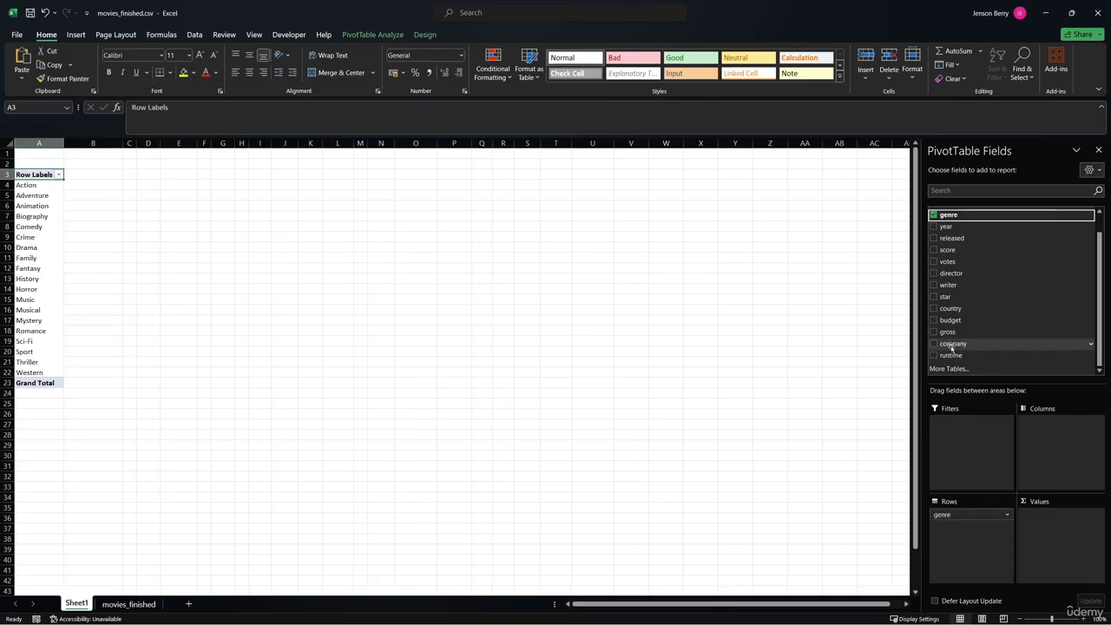
{"action": "left_click_drag", "start_coordinate": [946, 332], "coordinate": [1034, 516]}
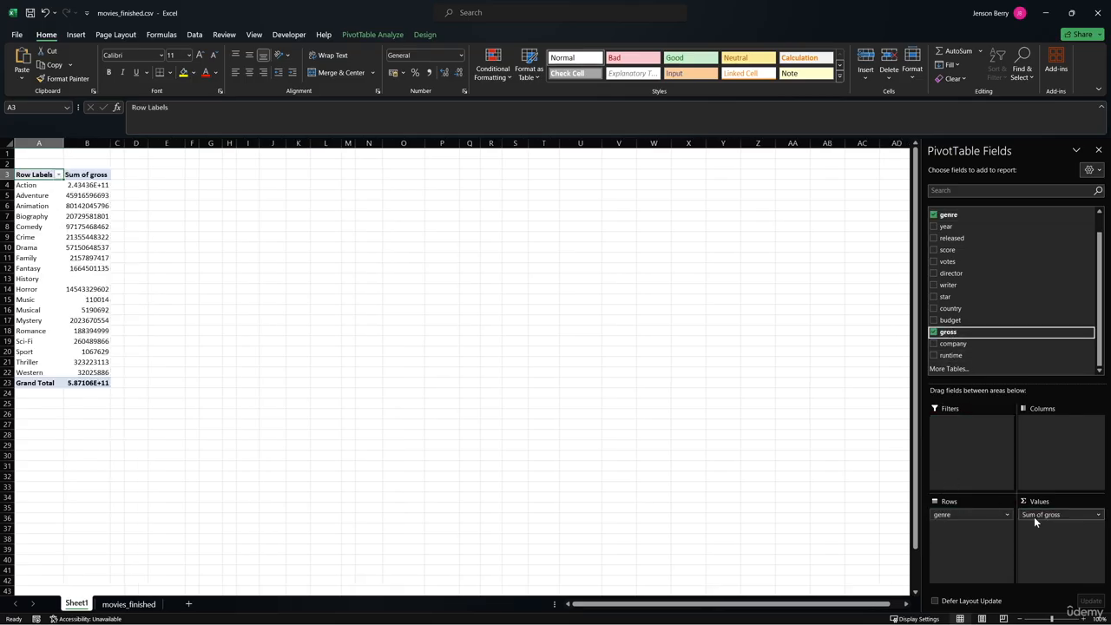
{"action": "right_click", "coordinate": [103, 228]}
{"action": "mouse_move", "coordinate": [178, 354]}
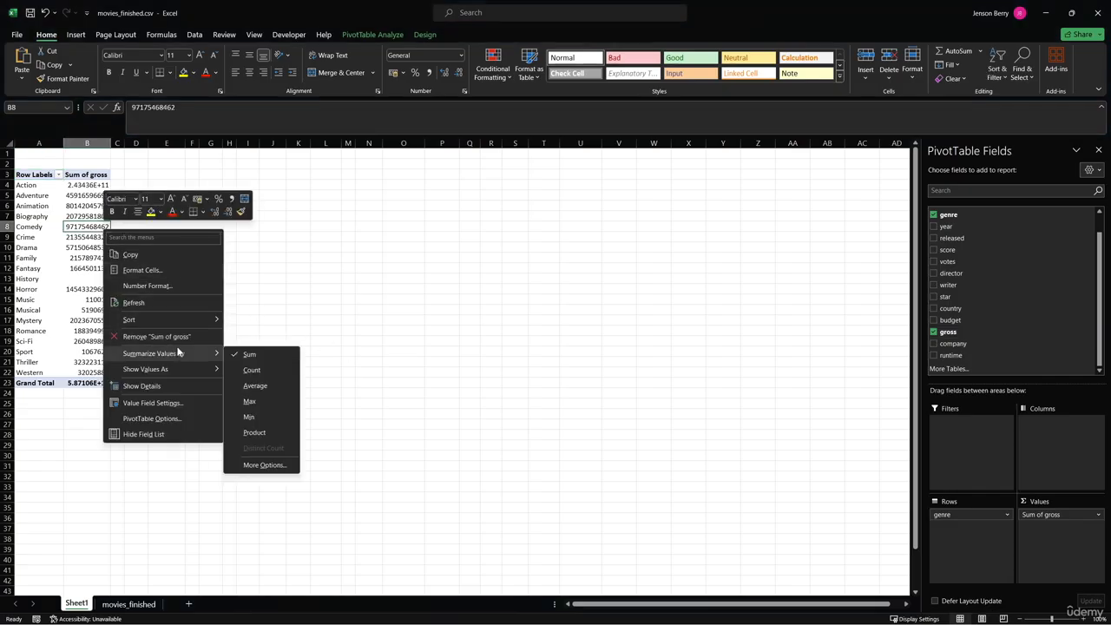
{"action": "left_click", "coordinate": [240, 384]}
Format the average gross values as Currency with the $ English (United States) symbol.
{"action": "right_click", "coordinate": [112, 227]}
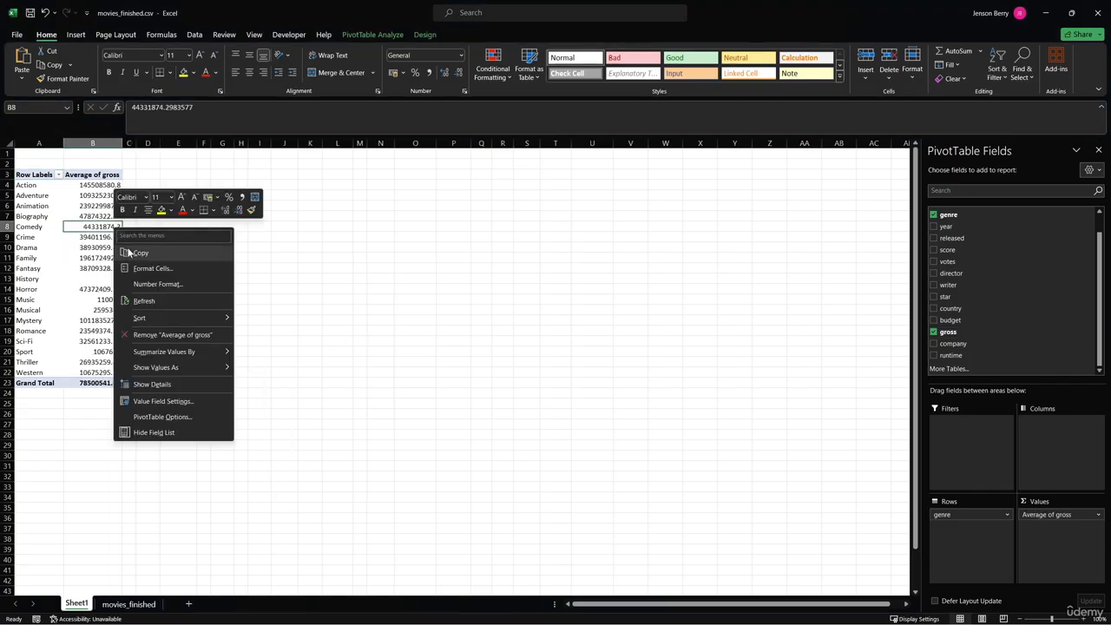
{"action": "left_click", "coordinate": [147, 284]}
{"action": "left_click", "coordinate": [50, 204]}
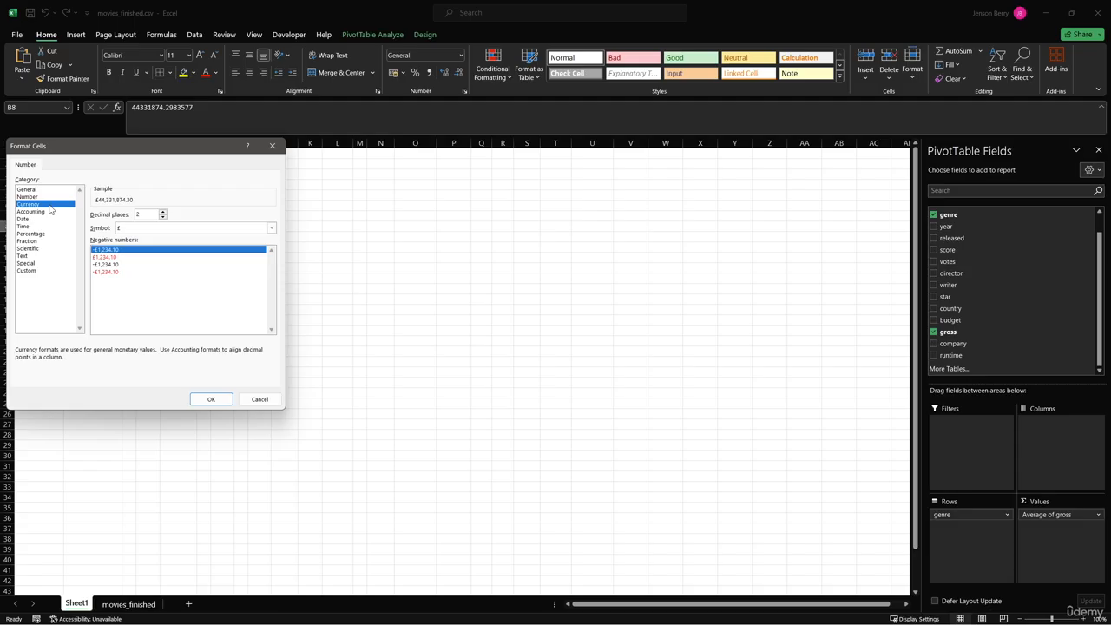
{"action": "left_click", "coordinate": [258, 230]}
{"action": "scroll", "coordinate": [199, 312], "scroll_direction": "down", "scroll_amount": 6}
{"action": "left_click", "coordinate": [214, 368]}
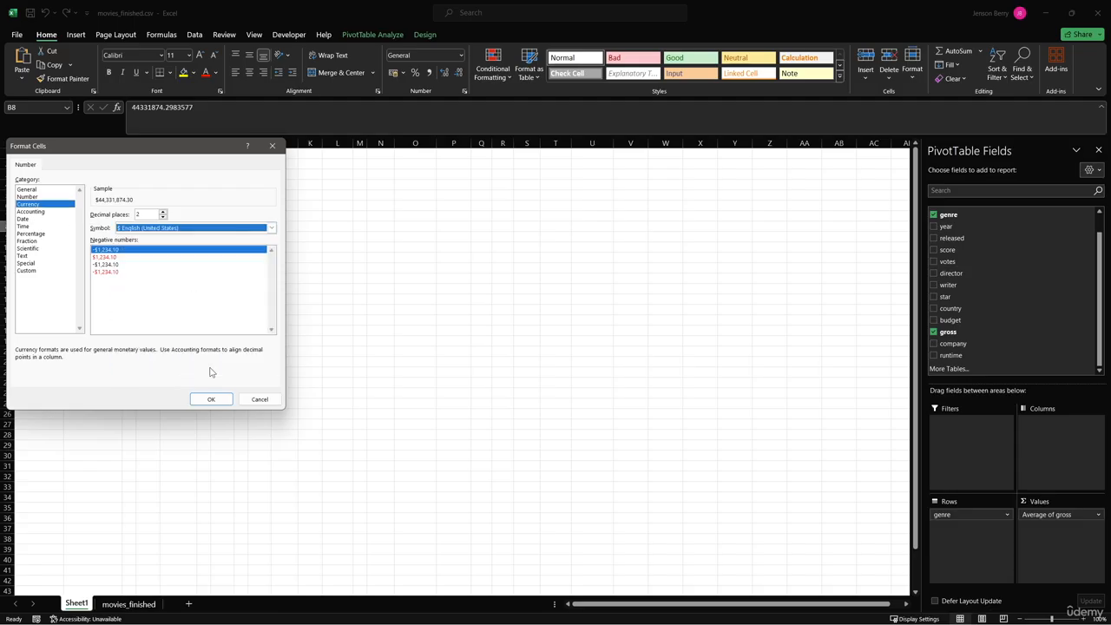
{"action": "left_click", "coordinate": [211, 399]}
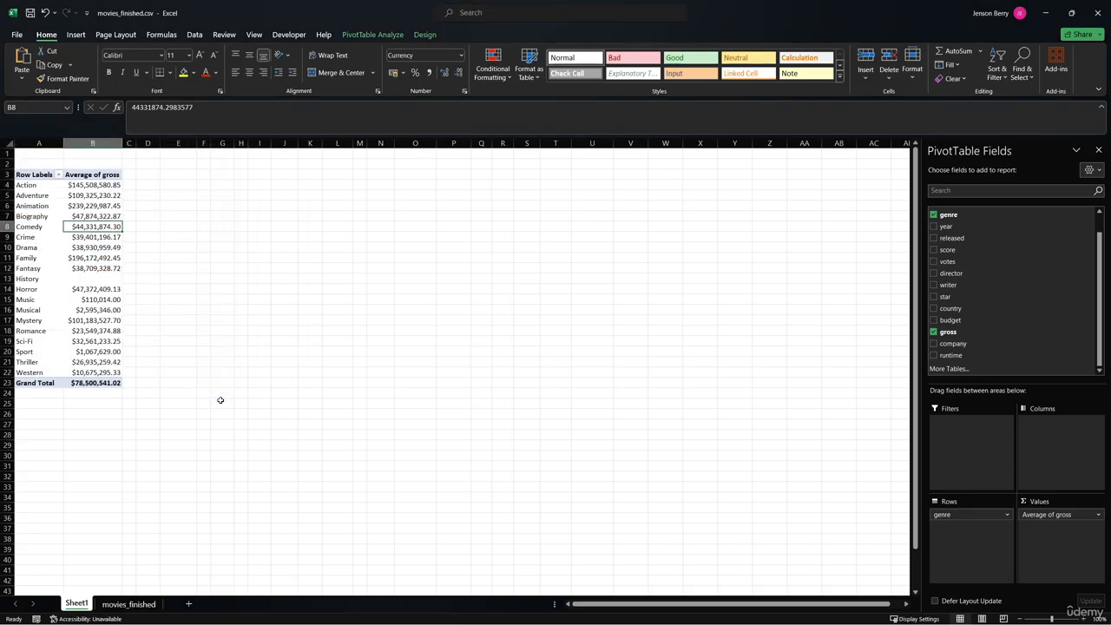
Sort the genres by average gross from largest to smallest.
{"action": "left_click", "coordinate": [103, 247]}
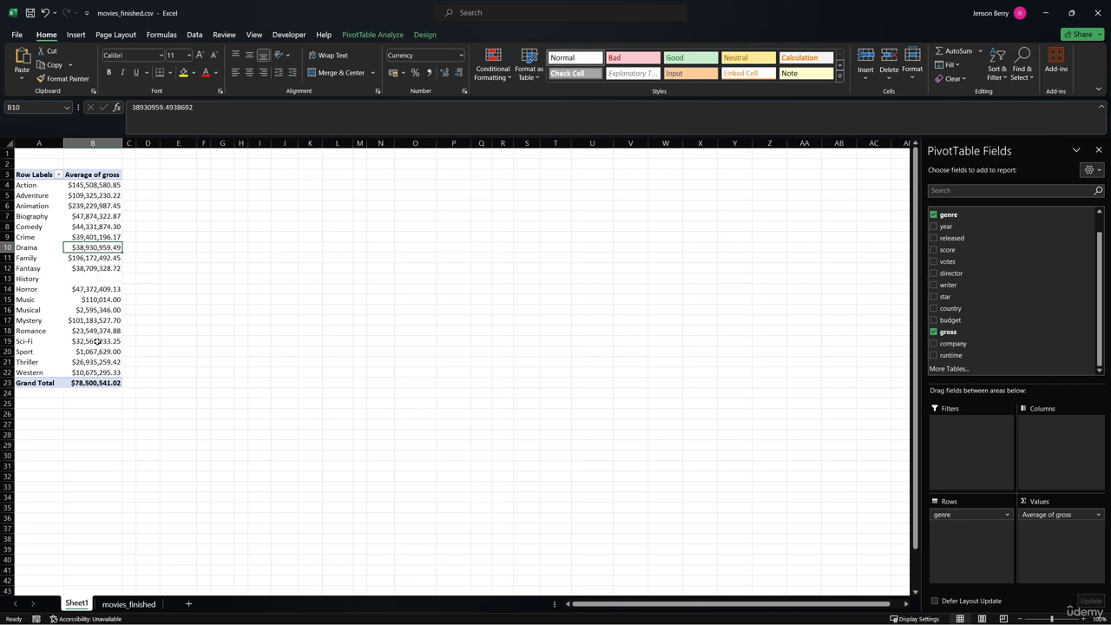
{"action": "left_click", "coordinate": [106, 229]}
{"action": "right_click", "coordinate": [107, 229]}
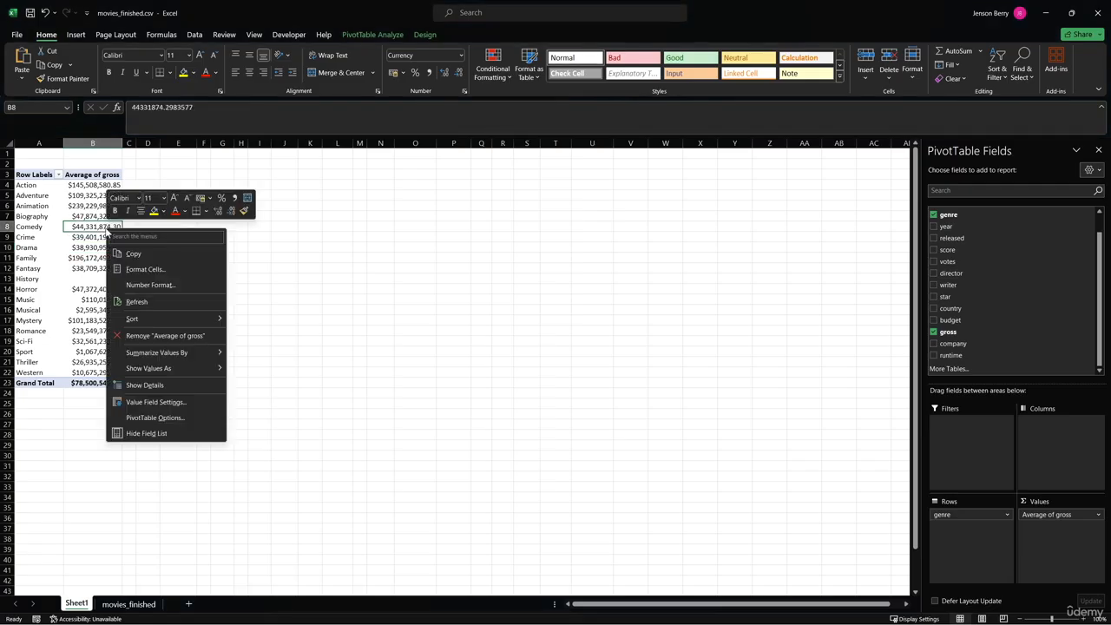
{"action": "mouse_move", "coordinate": [185, 318]}
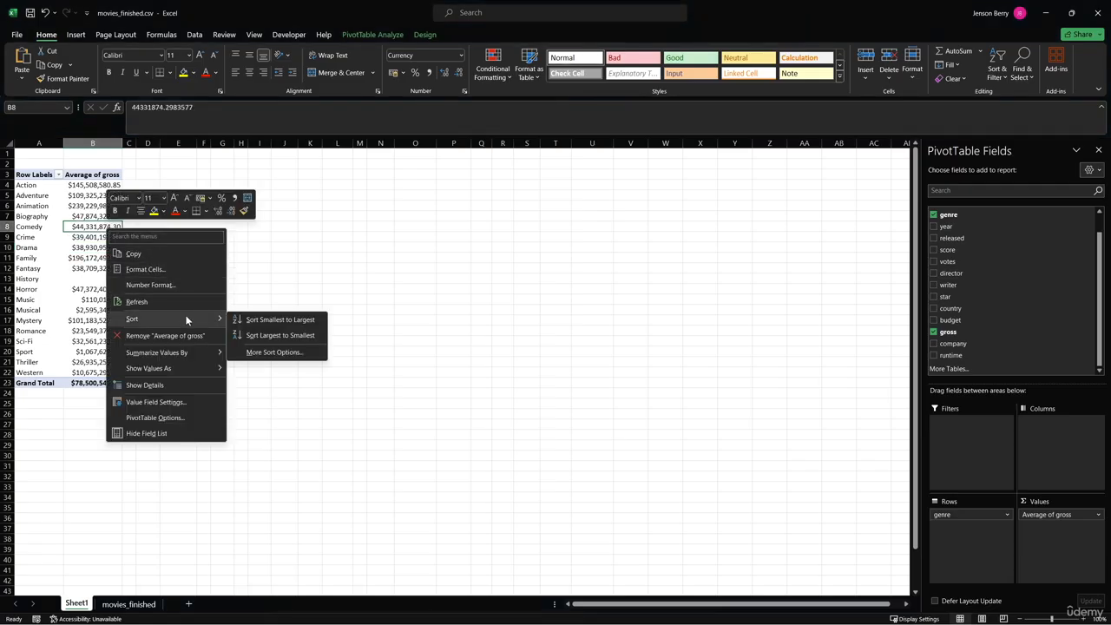
{"action": "left_click", "coordinate": [252, 335]}
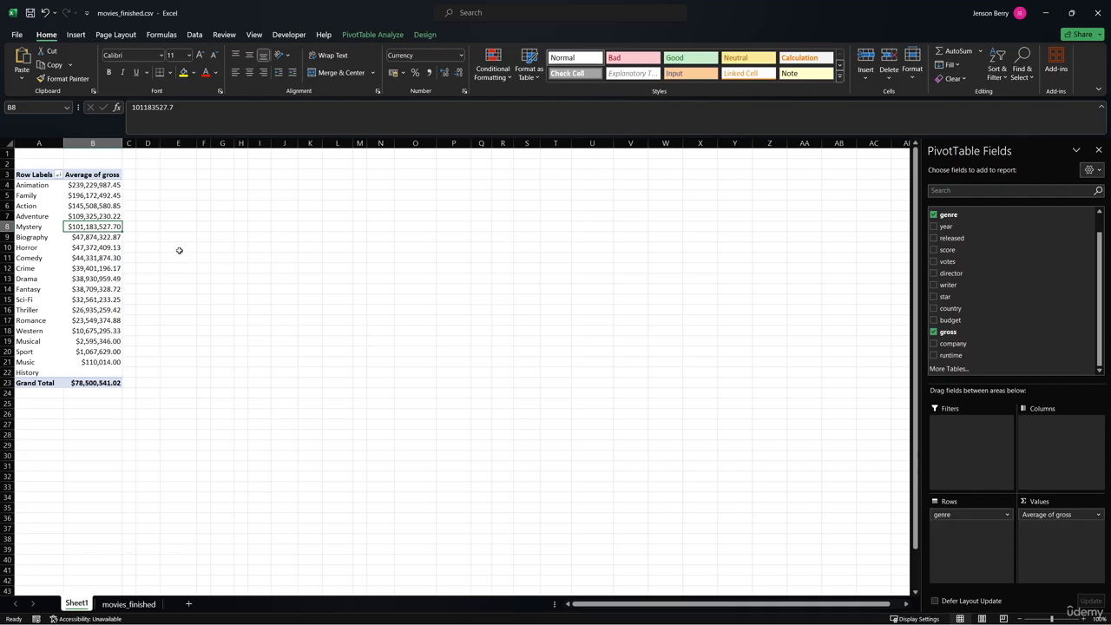
Show the movie records behind Animation's average gross on a new sheet and look through them alongside the PivotTable.
{"action": "left_click", "coordinate": [97, 185]}
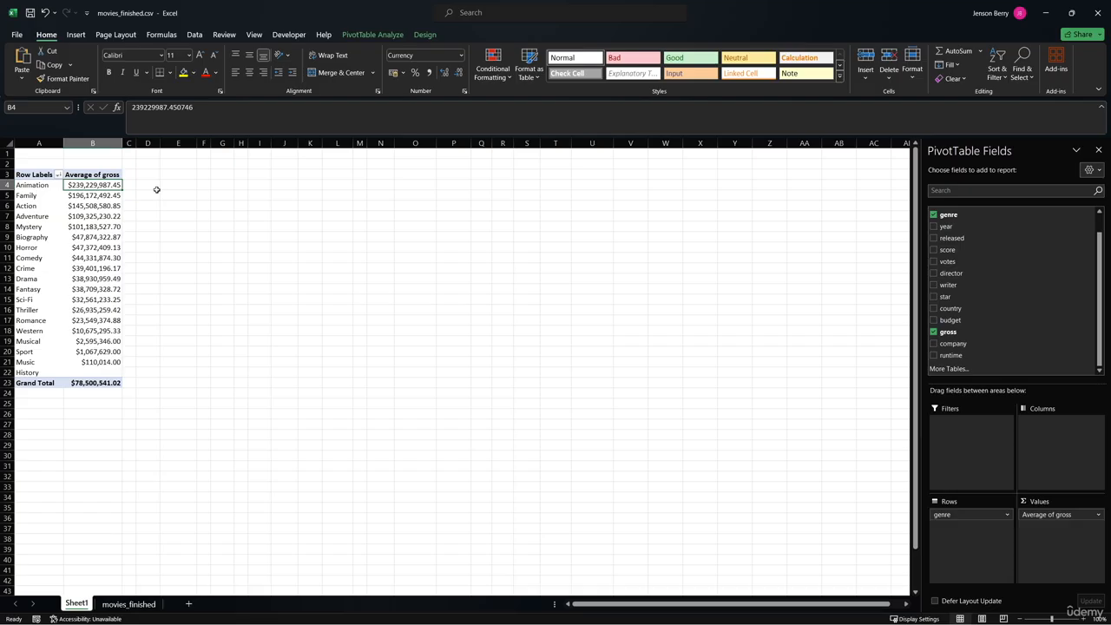
{"action": "double_click", "coordinate": [108, 185]}
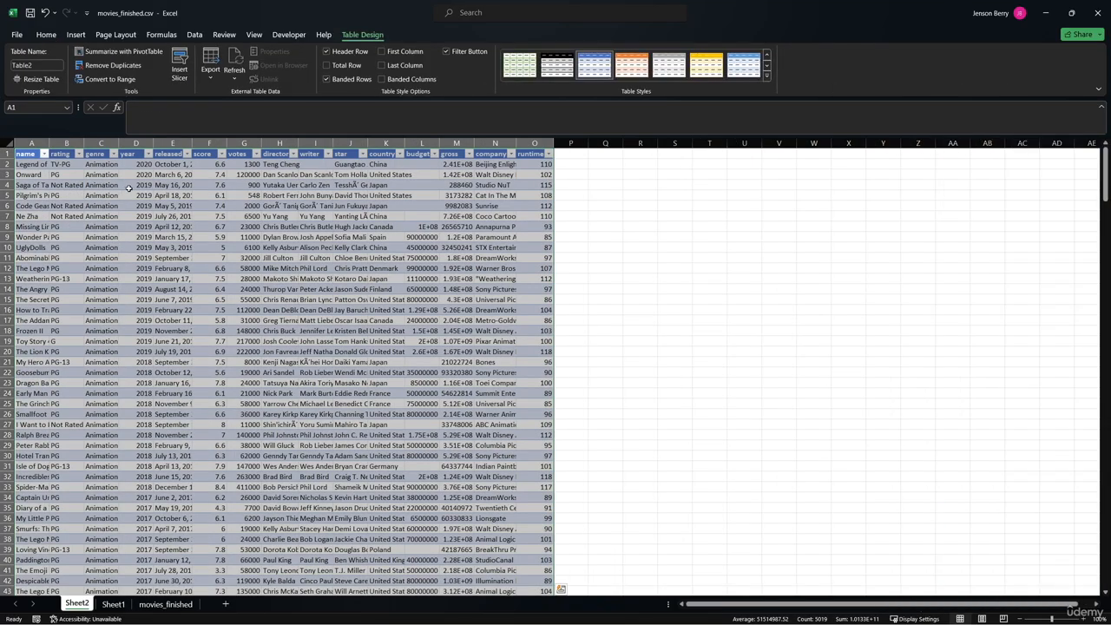
{"action": "scroll", "coordinate": [130, 189], "scroll_direction": "down", "scroll_amount": 1}
{"action": "scroll", "coordinate": [130, 189], "scroll_direction": "down", "scroll_amount": 3}
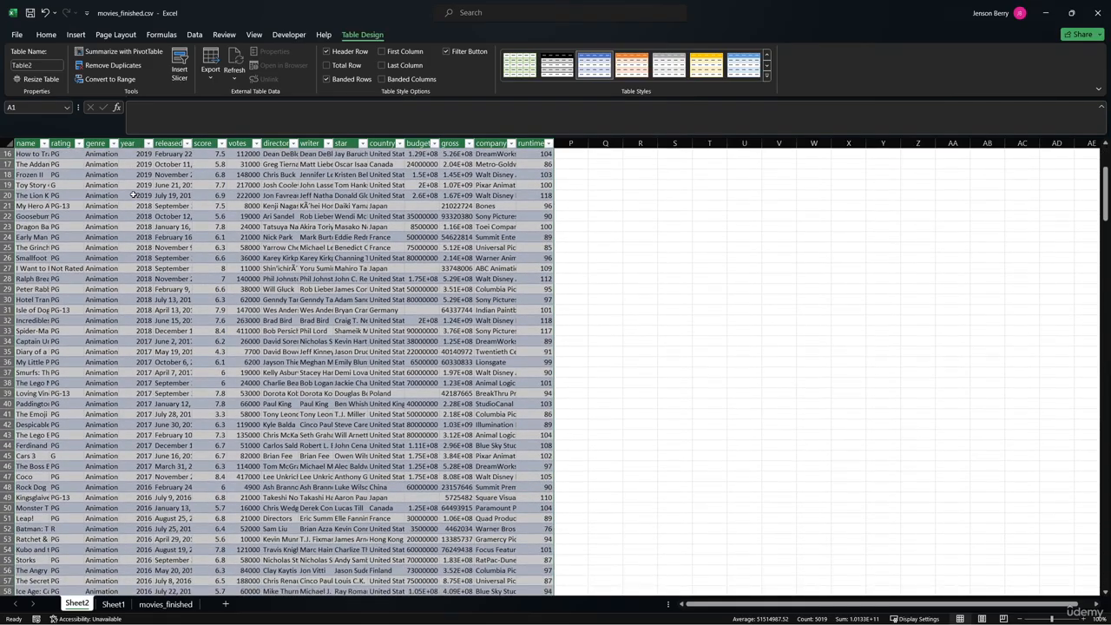
{"action": "scroll", "coordinate": [133, 194], "scroll_direction": "down", "scroll_amount": 3}
{"action": "scroll", "coordinate": [242, 225], "scroll_direction": "up", "scroll_amount": 7}
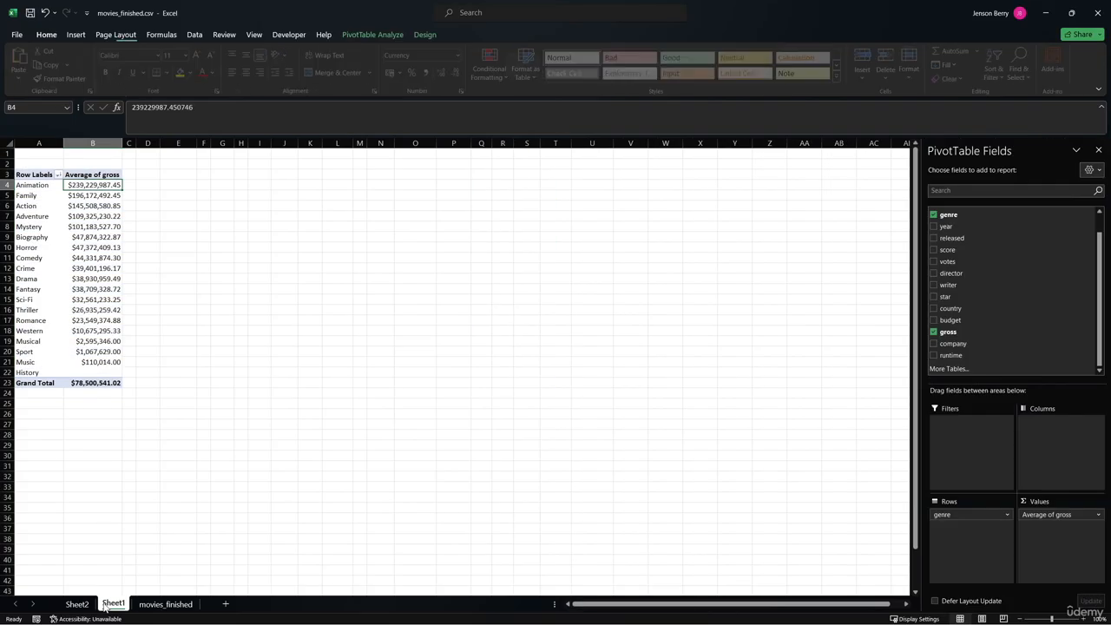
{"action": "left_click", "coordinate": [113, 604]}
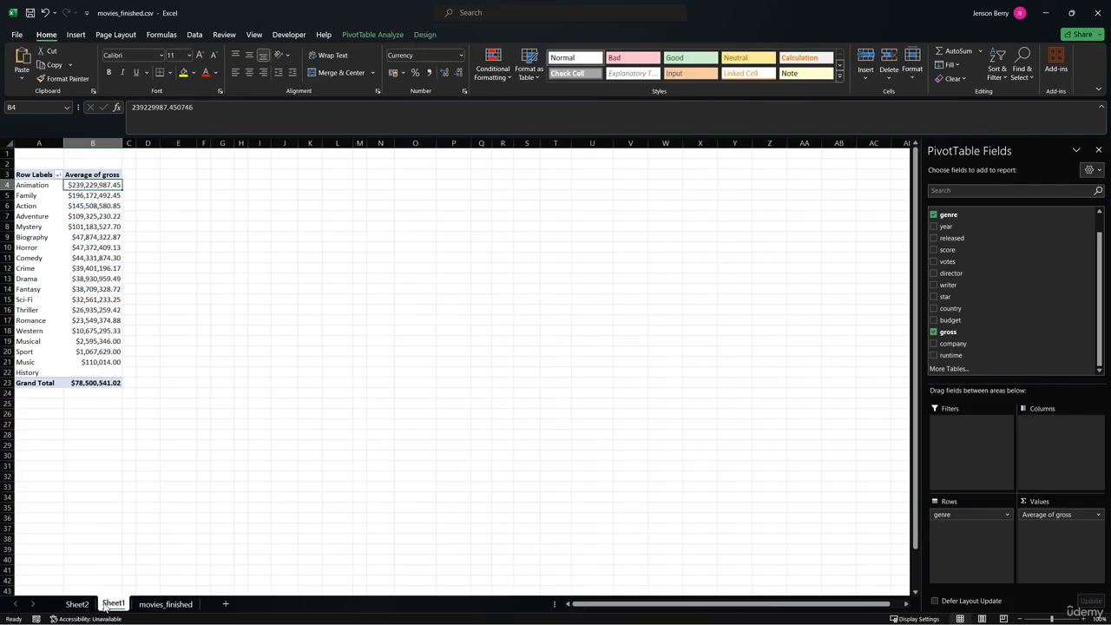
{"action": "left_click", "coordinate": [76, 604]}
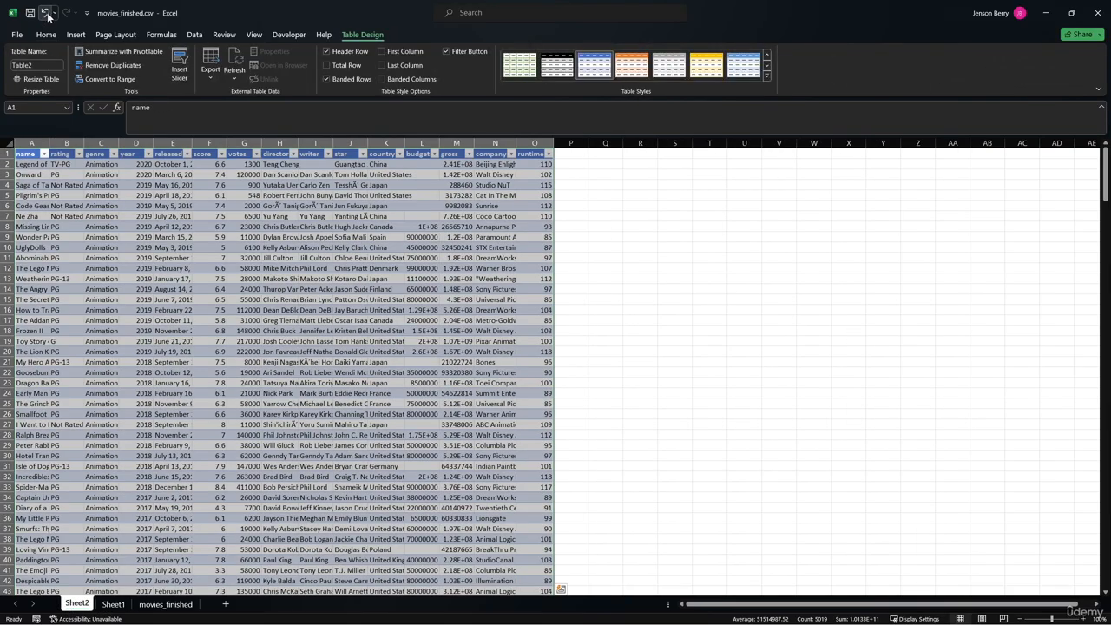
Undo the detail sheet of Animation records, and summarize the PivotTable's gross values by Sum, checking the leading genres' totals.
{"action": "left_click", "coordinate": [46, 13]}
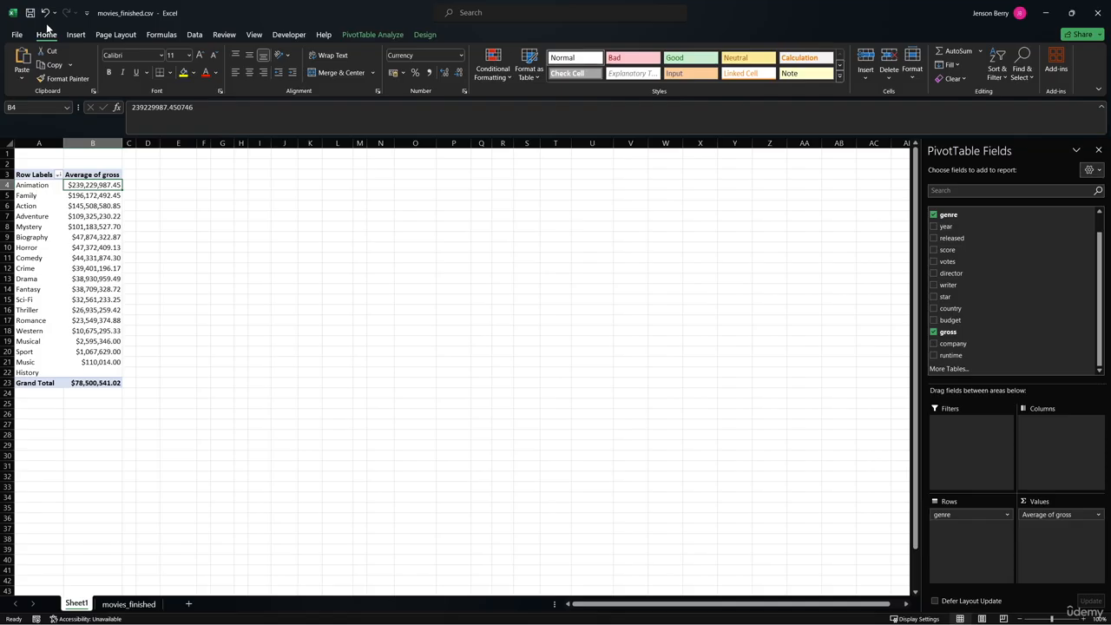
{"action": "right_click", "coordinate": [118, 247]}
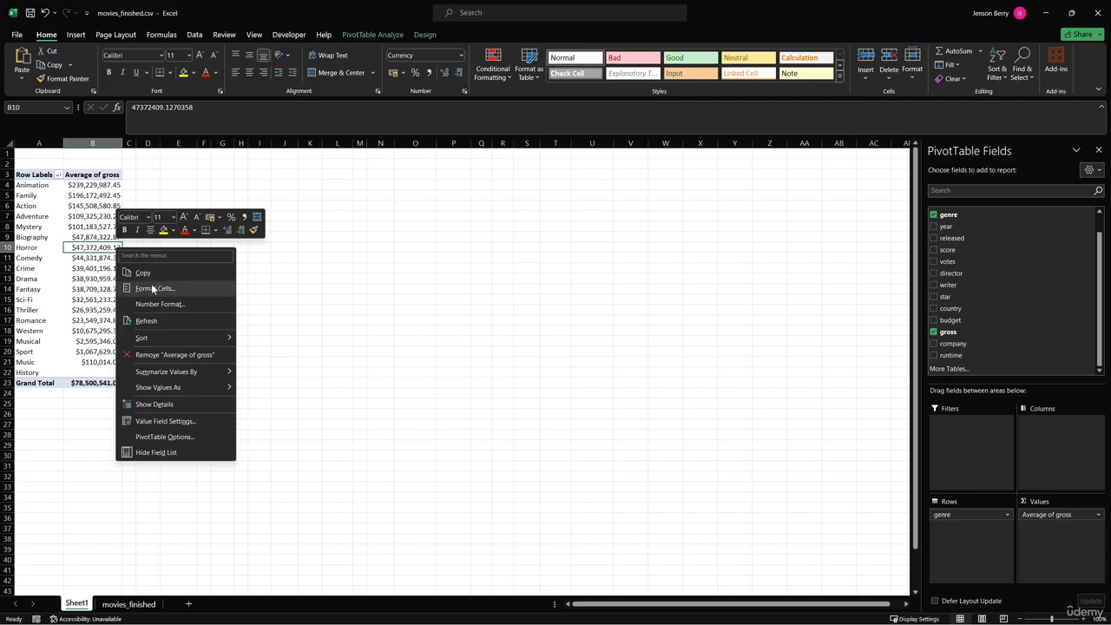
{"action": "mouse_move", "coordinate": [198, 371]}
{"action": "left_click", "coordinate": [253, 372]}
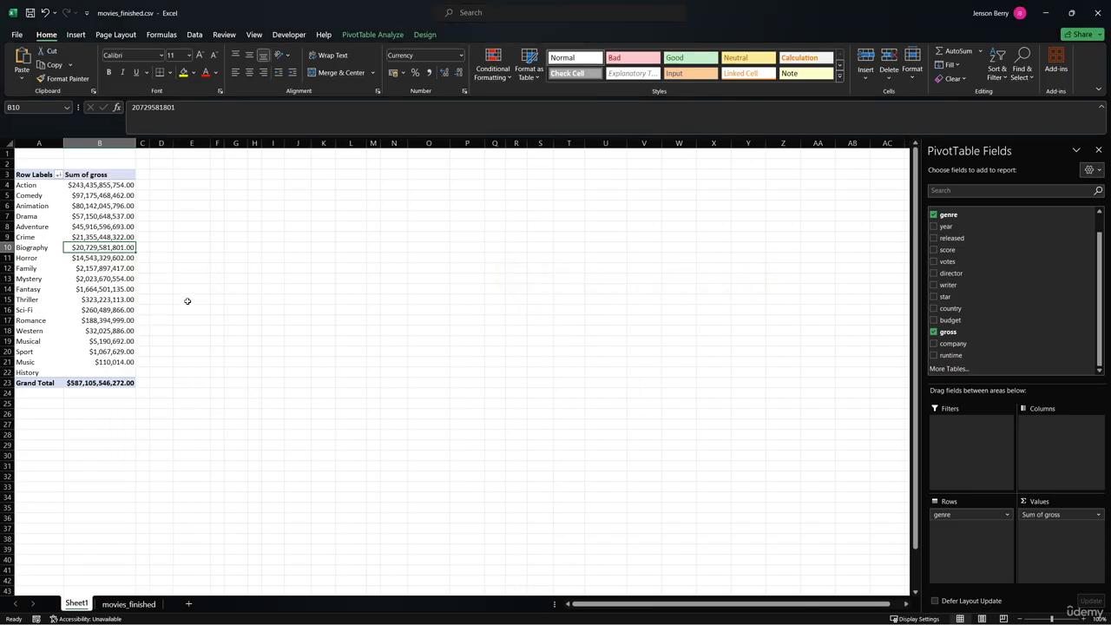
{"action": "left_click", "coordinate": [98, 206]}
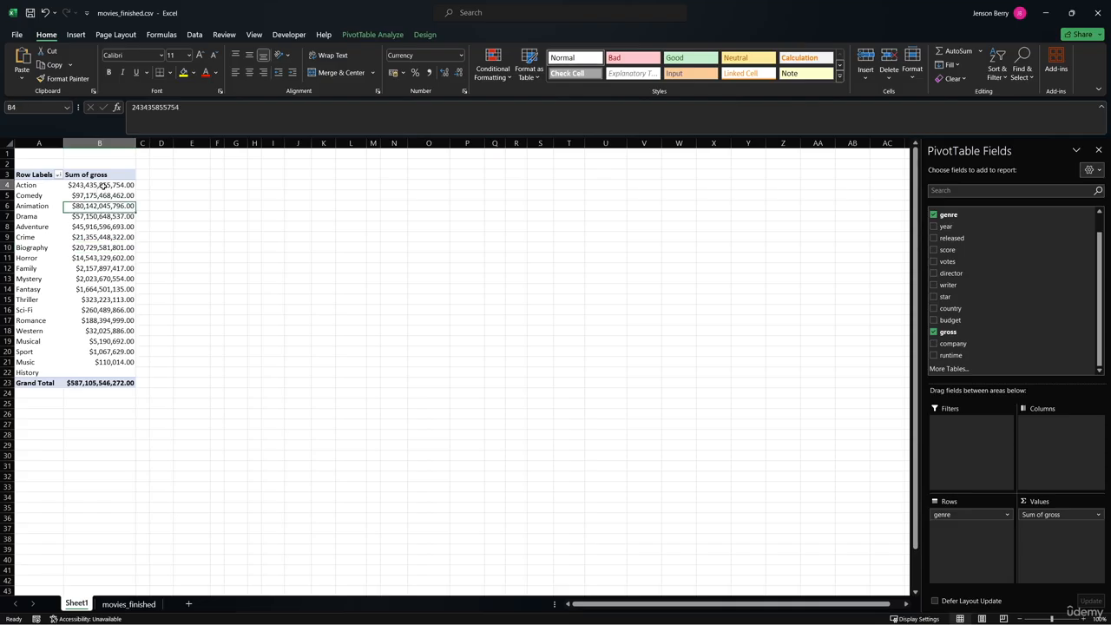
{"action": "left_click", "coordinate": [104, 185]}
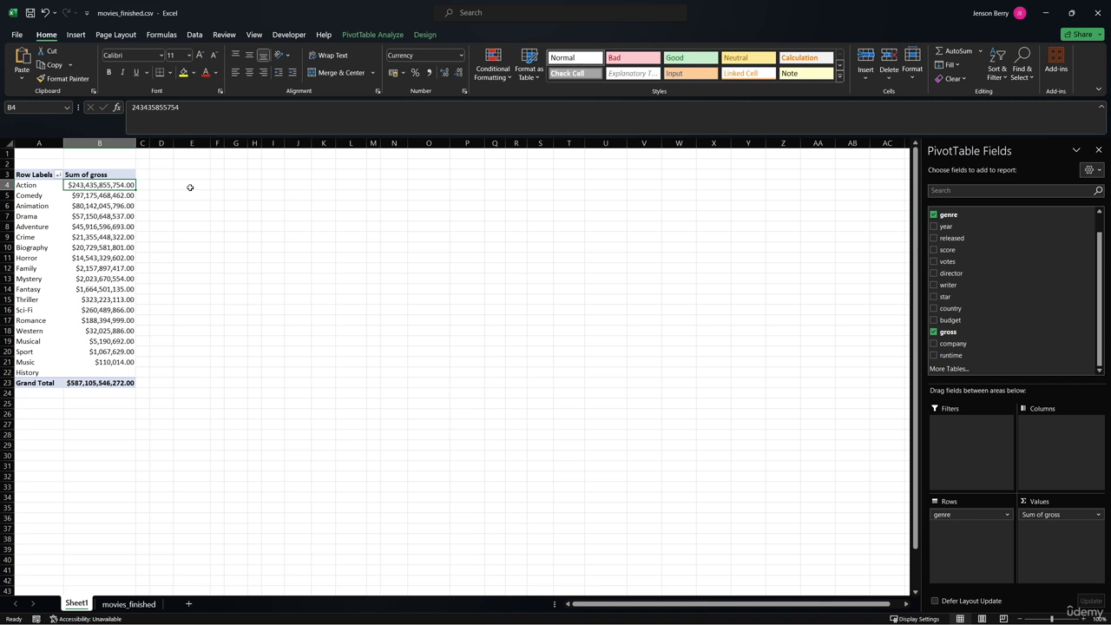
{"action": "left_click", "coordinate": [107, 196]}
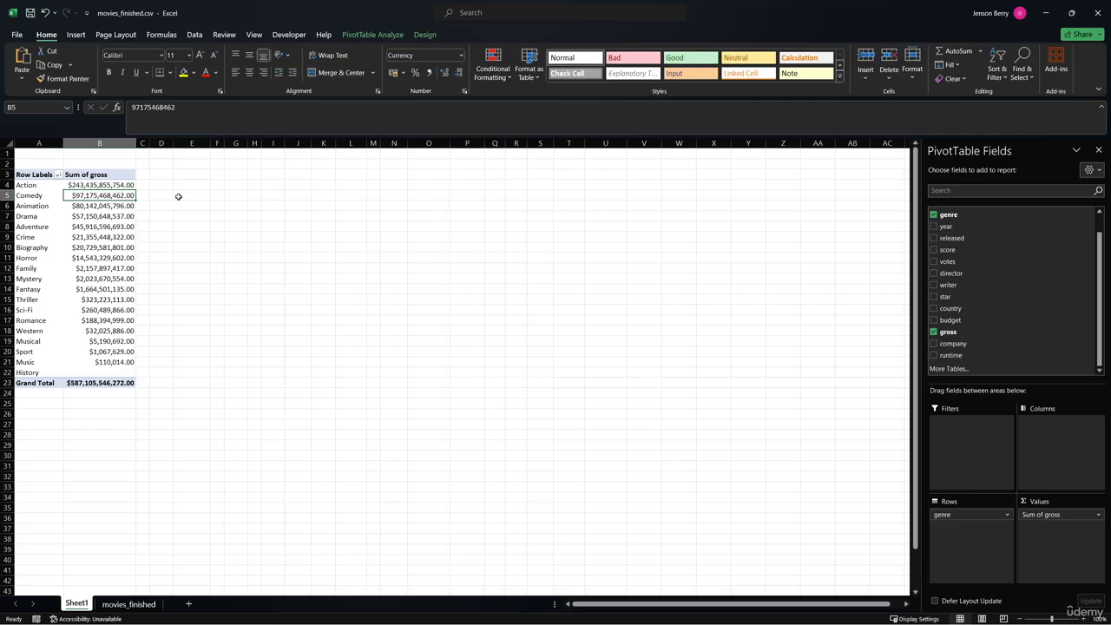
{"action": "mouse_move", "coordinate": [85, 186]}
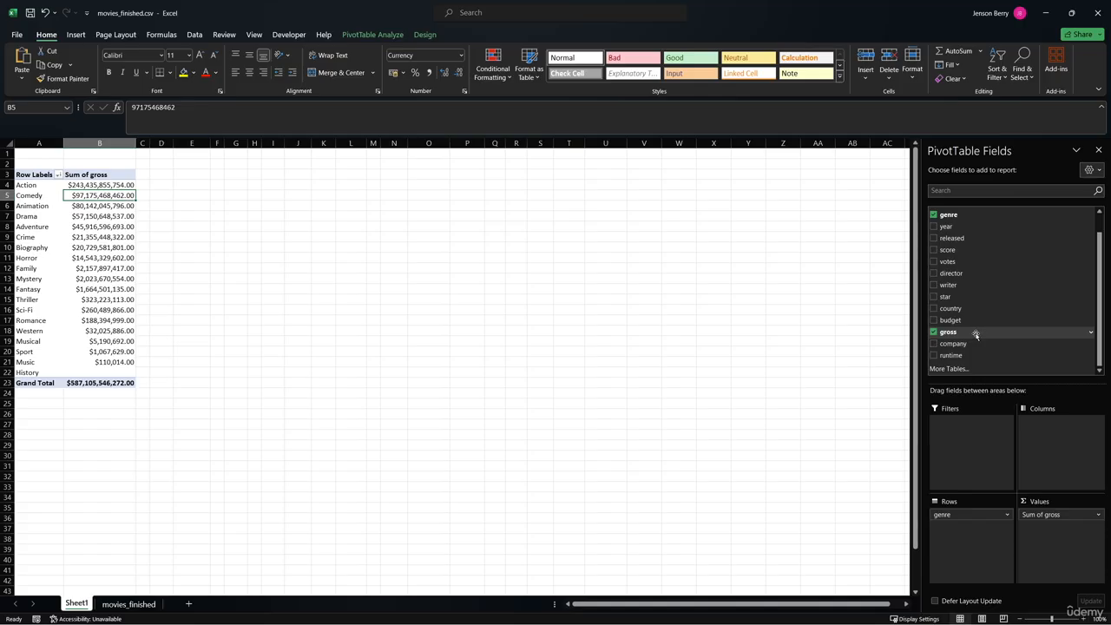
Add gross to the values a second time, show that column as % of Grand Total, and check the genres' shares.
{"action": "left_click_drag", "start_coordinate": [975, 335], "coordinate": [1035, 545]}
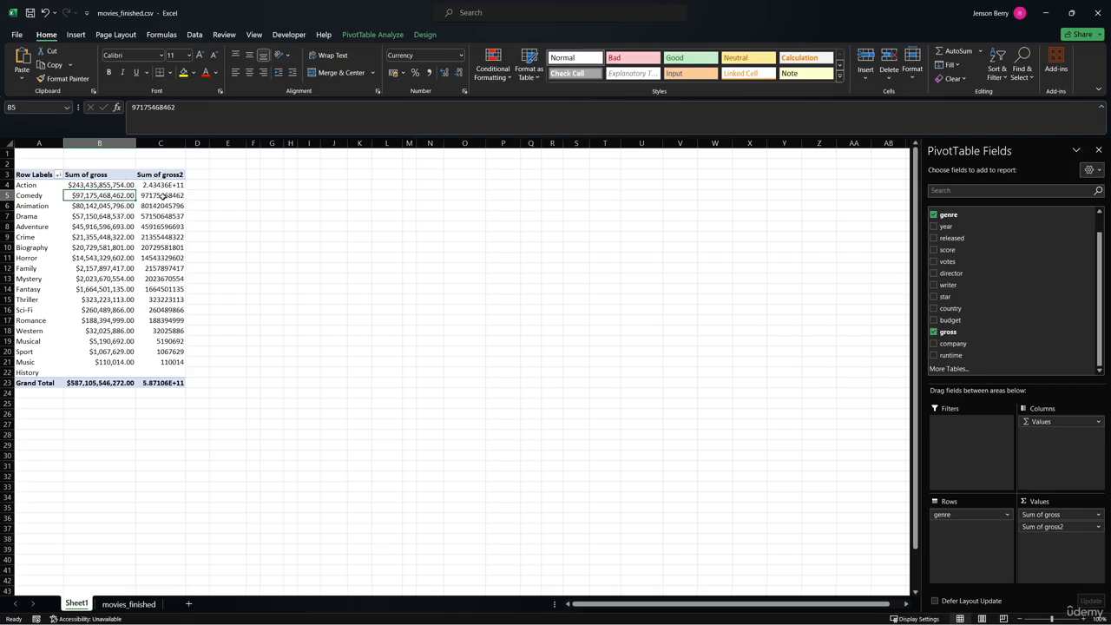
{"action": "right_click", "coordinate": [165, 197]}
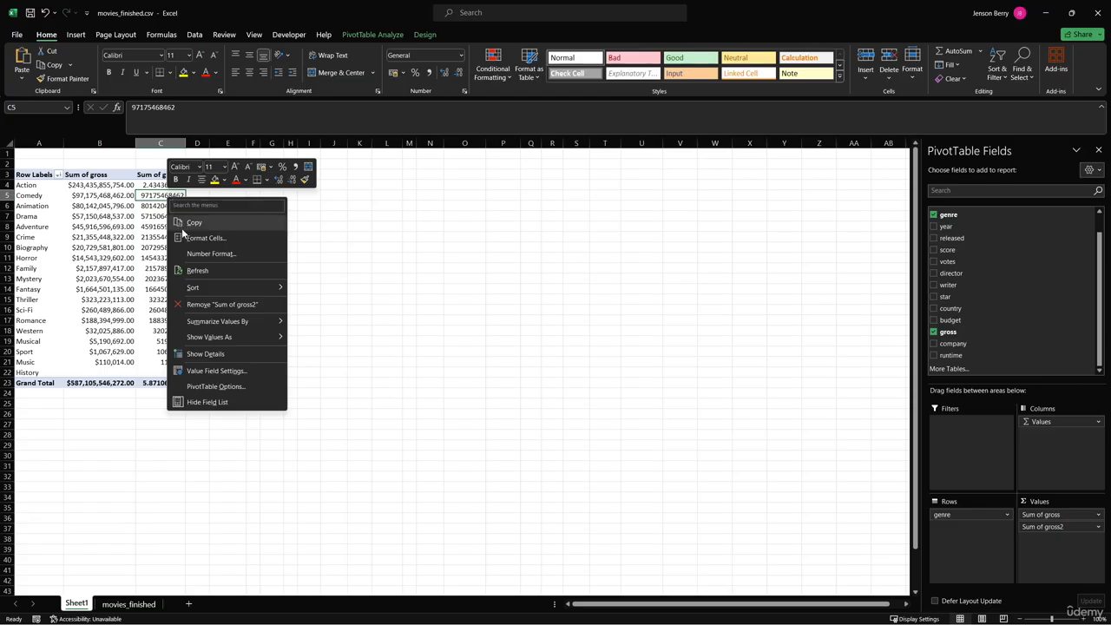
{"action": "mouse_move", "coordinate": [230, 337]}
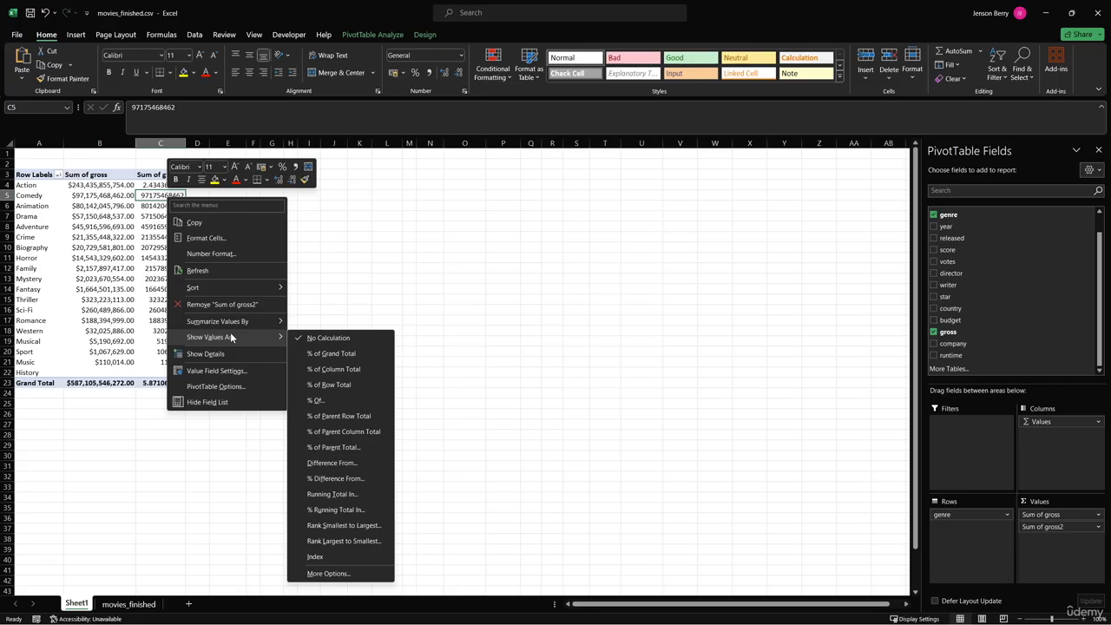
{"action": "left_click", "coordinate": [347, 355]}
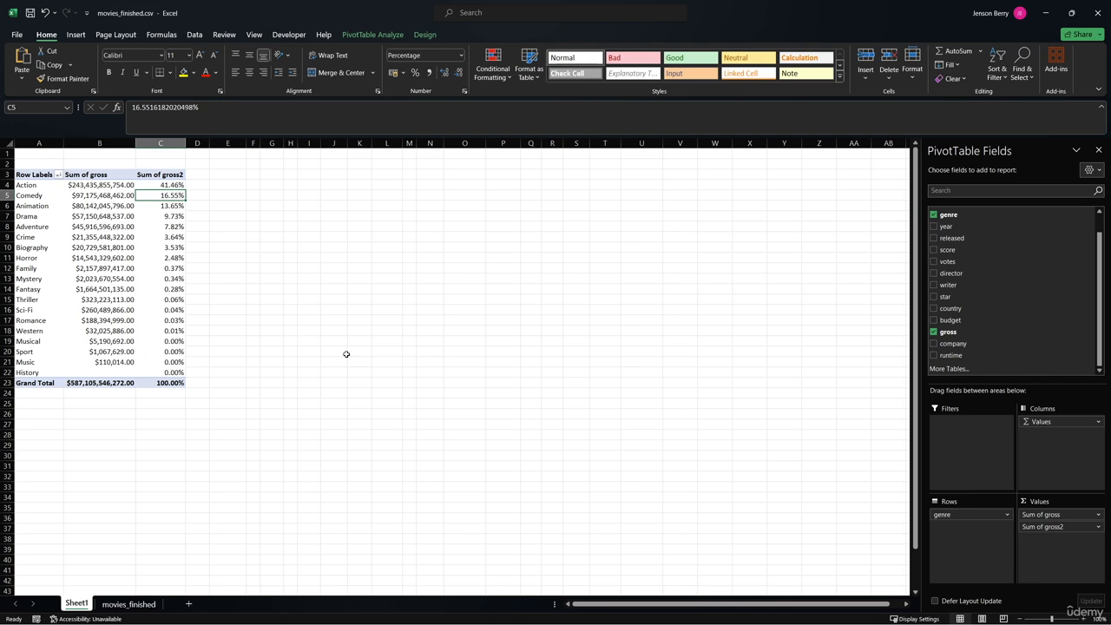
{"action": "left_click", "coordinate": [173, 185]}
{"action": "key", "text": "Down"}
{"action": "key", "text": "Down"}
{"action": "key", "text": "Down"}
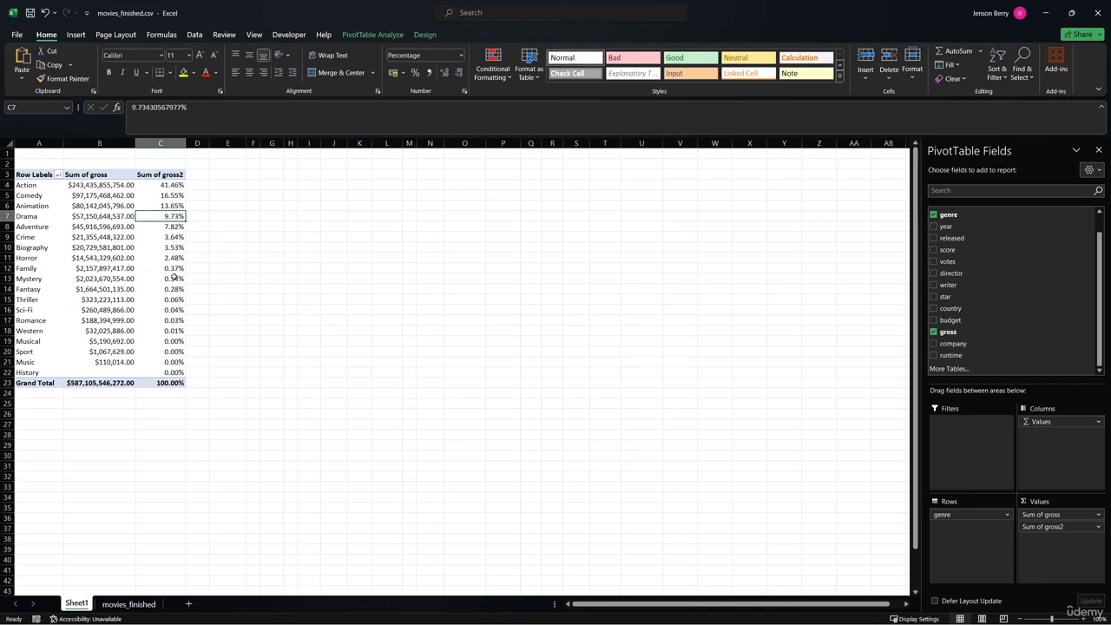
{"action": "left_click", "coordinate": [169, 383]}
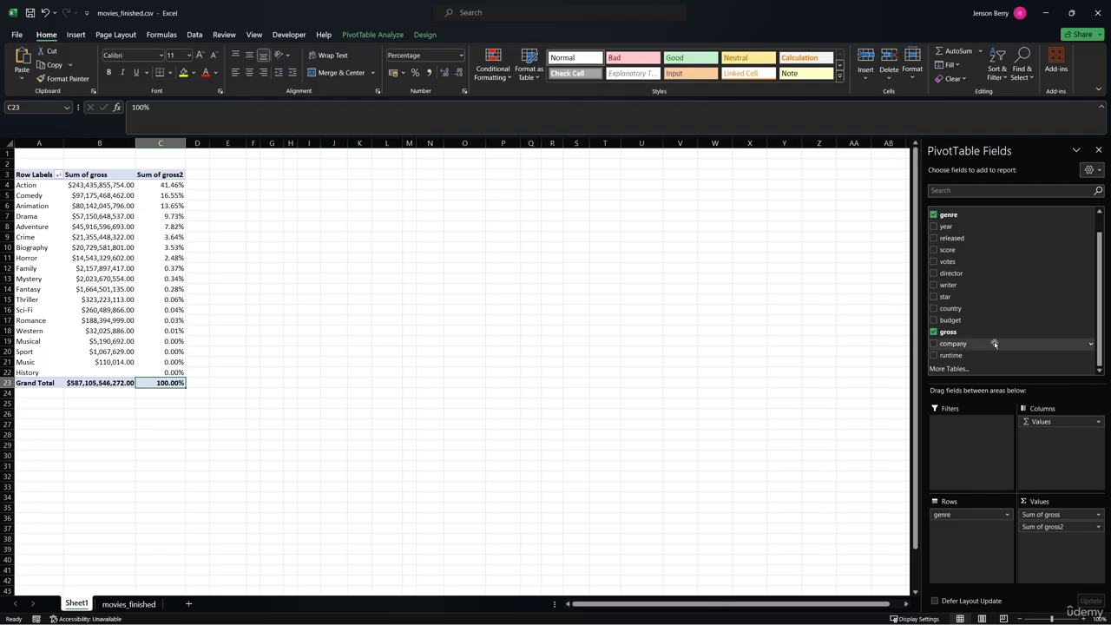